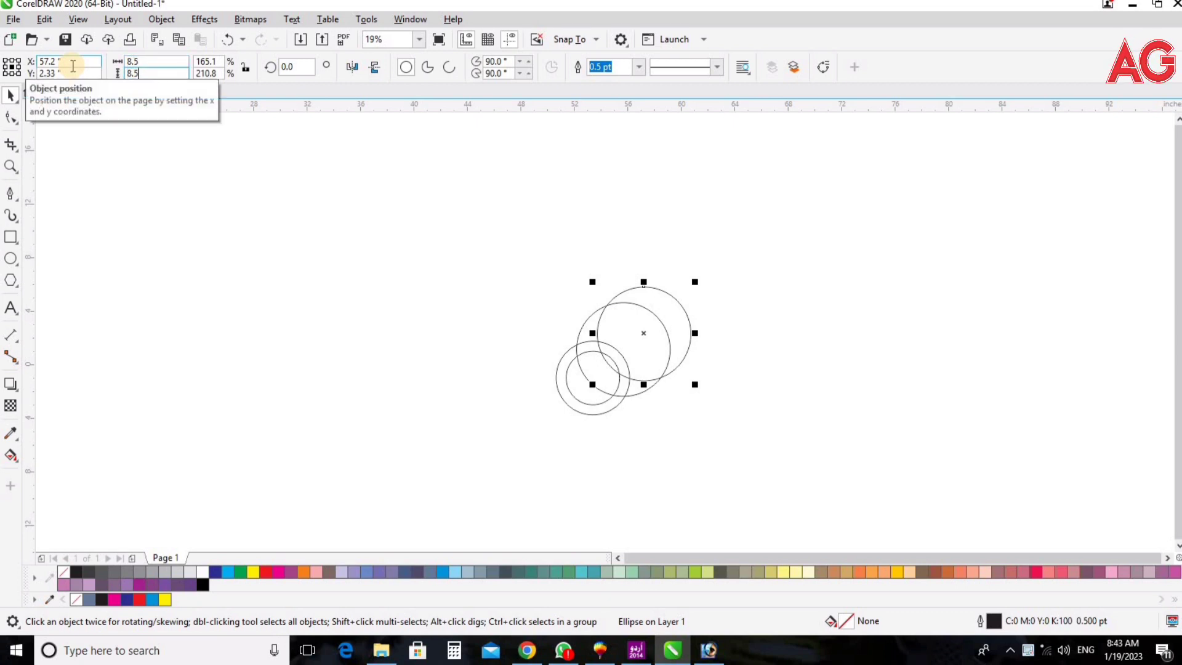
- Set the selected circle's height to 8.5 inches and centre all four circles on one another
{"action": "key", "text": "Return"}
{"action": "key", "text": "F2"}
{"action": "left_click_drag", "start_coordinate": [806, 517], "coordinate": [395, 160]}
{"action": "left_click_drag", "start_coordinate": [389, 486], "coordinate": [929, 195]}
{"action": "key", "text": "c"}
{"action": "key", "text": "e"}
{"action": "key", "text": "z"}
{"action": "left_click_drag", "start_coordinate": [368, 299], "coordinate": [787, 457]}
{"action": "key", "text": "space"}
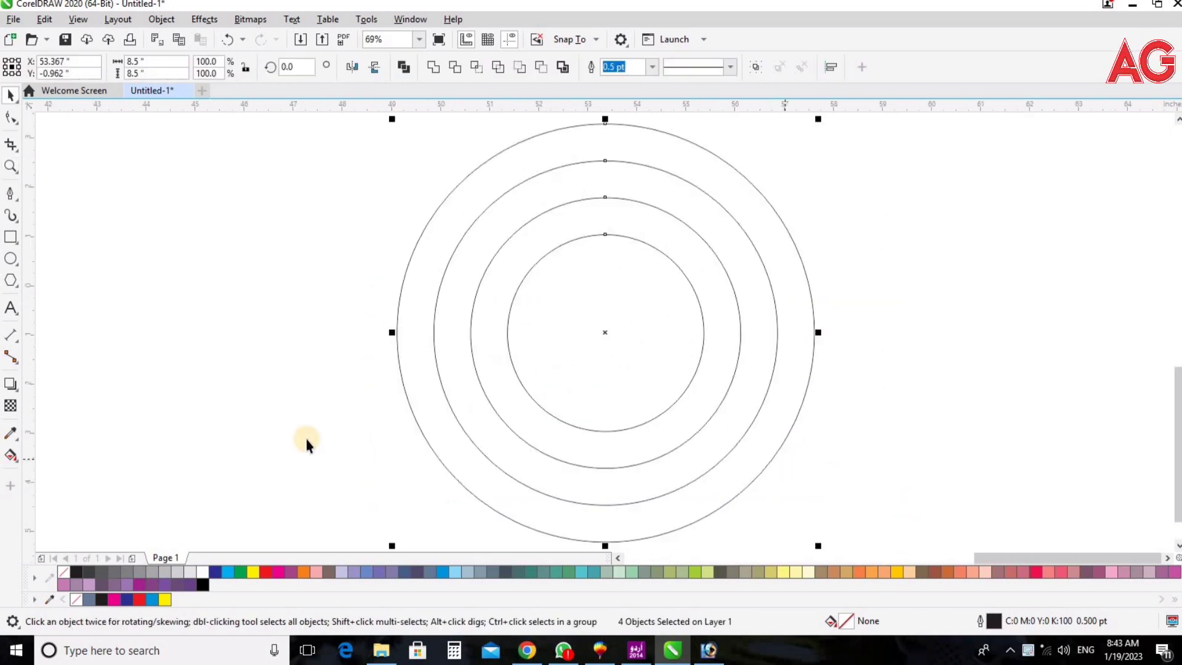
{"action": "left_click", "coordinate": [18, 200]}
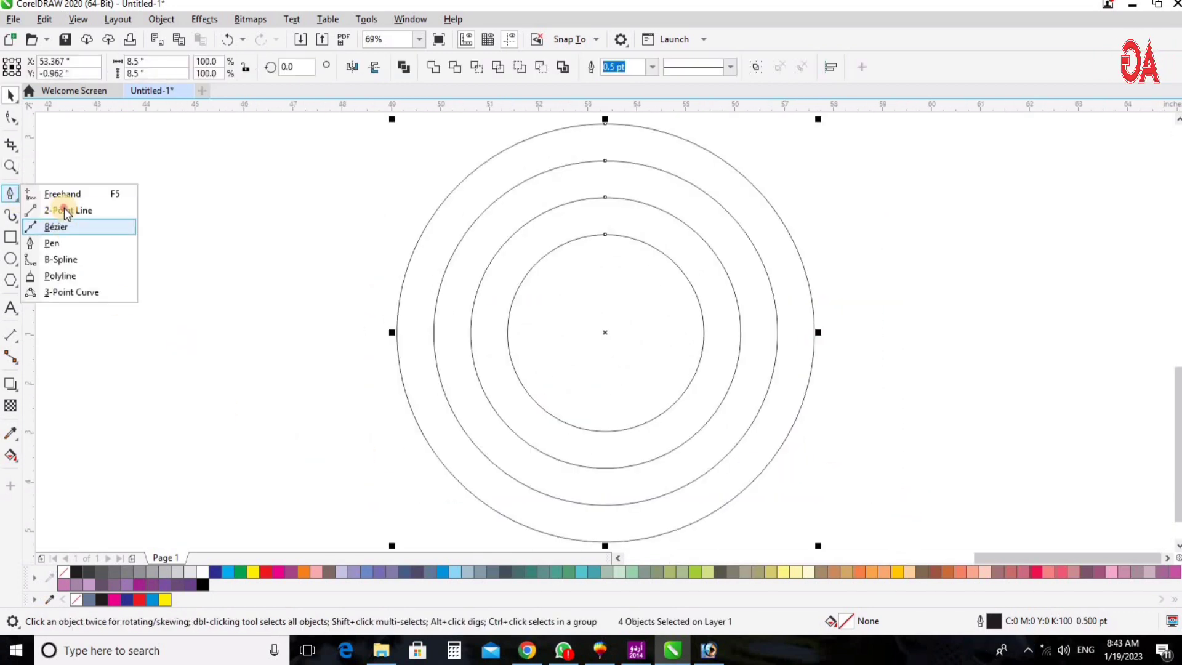
{"action": "left_click", "coordinate": [68, 210]}
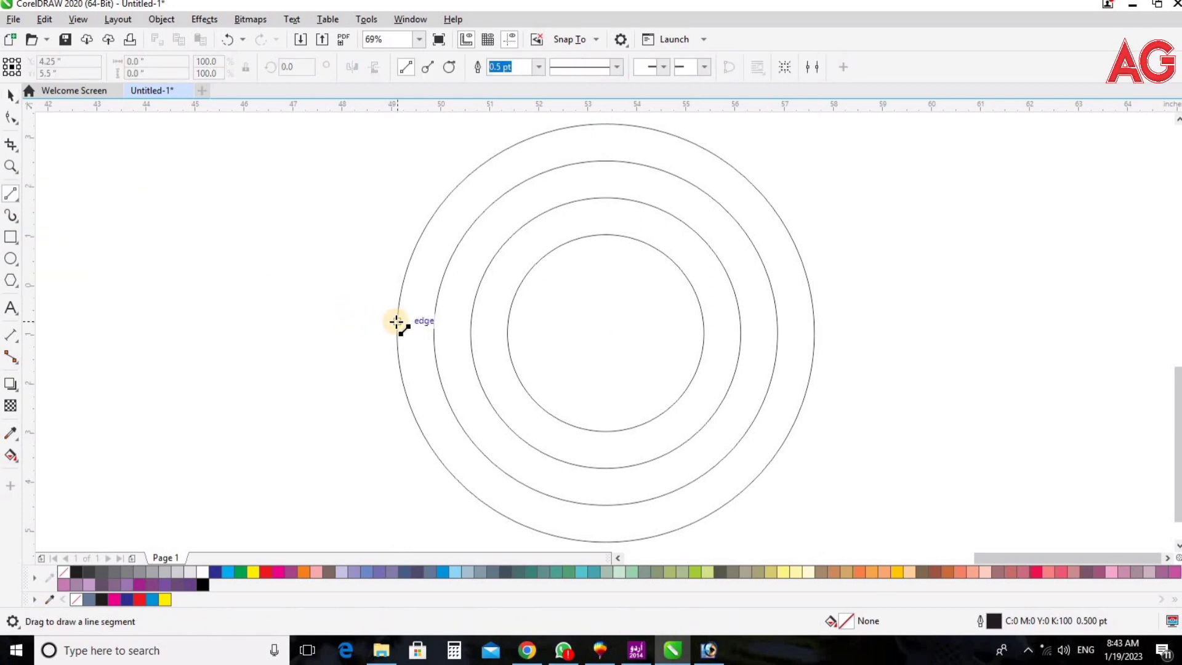
{"action": "key", "text": "space"}
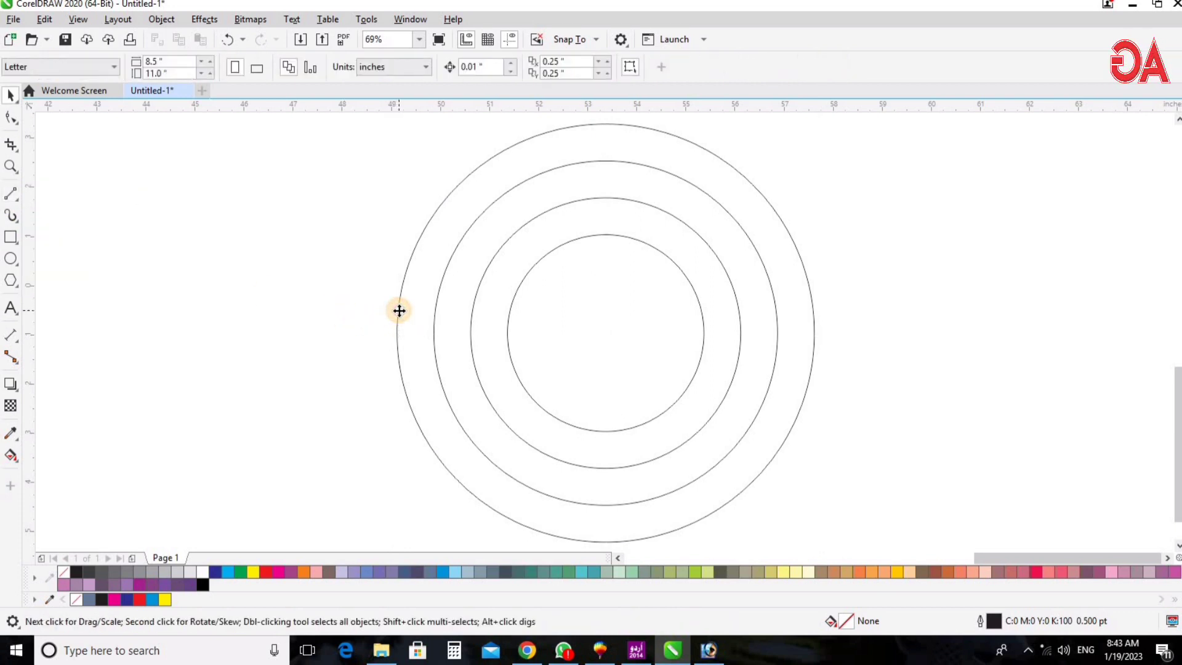
{"action": "left_click", "coordinate": [399, 310]}
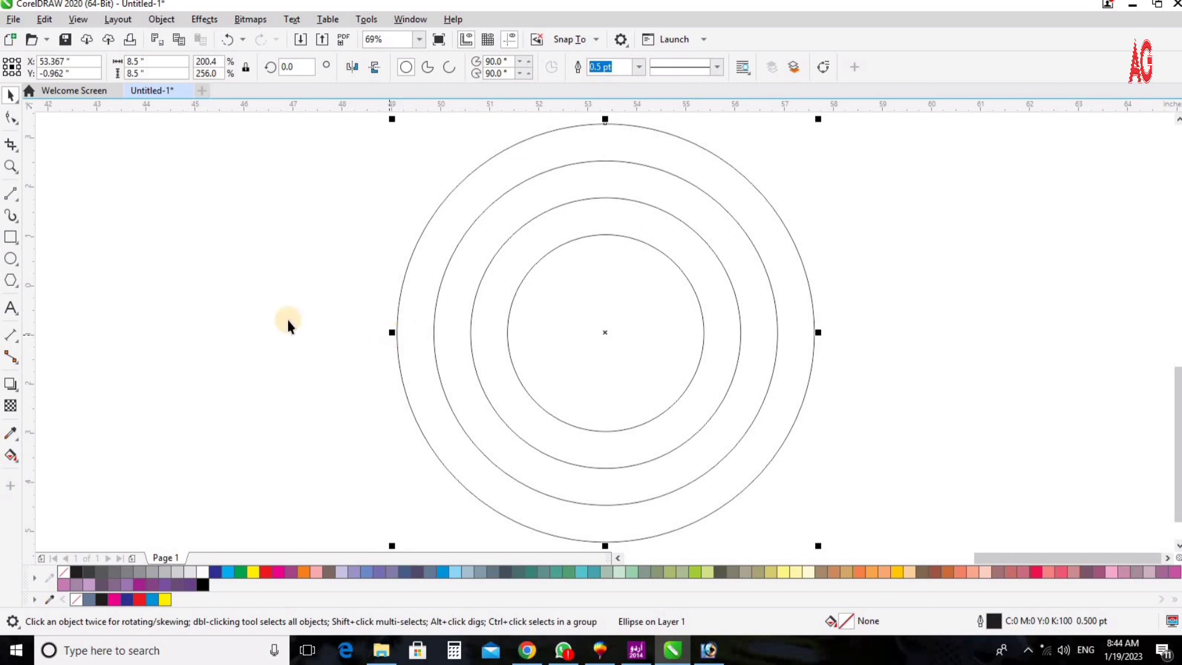
{"action": "left_click", "coordinate": [13, 197]}
{"action": "left_click", "coordinate": [65, 208]}
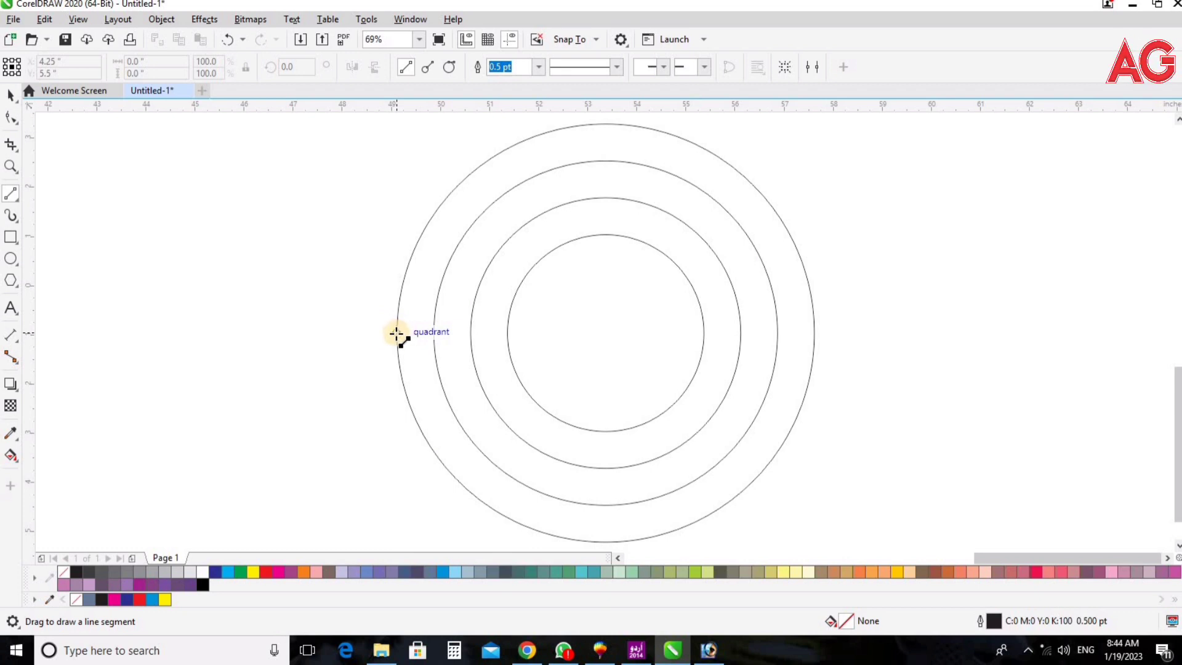
{"action": "key", "text": "space"}
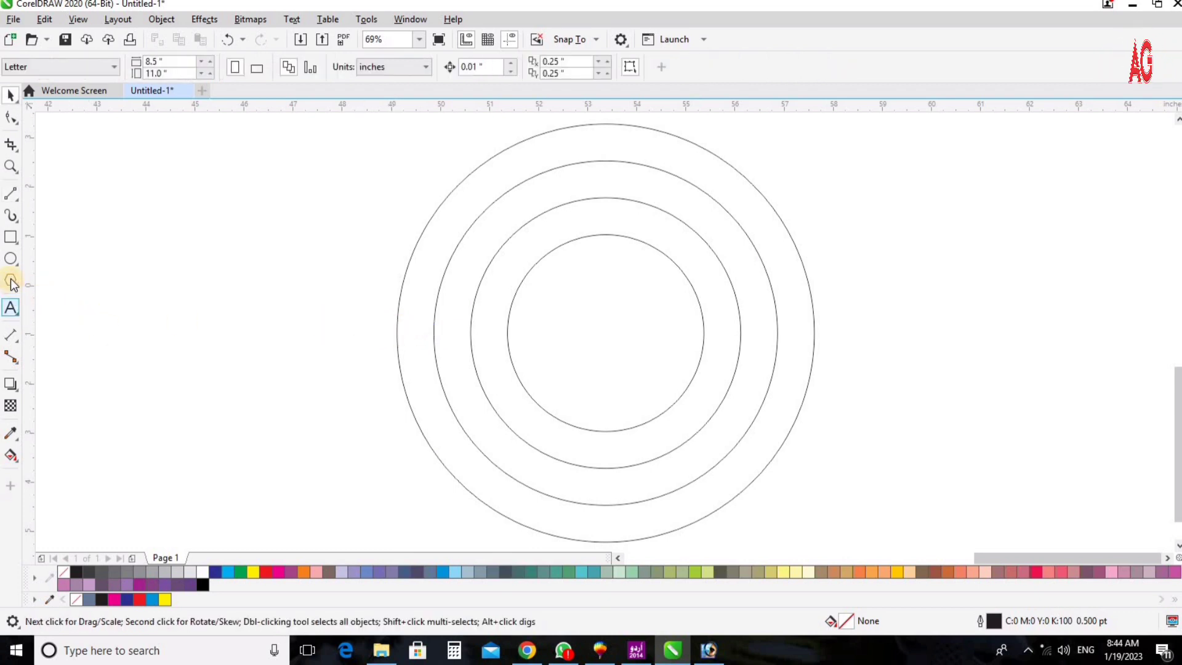
- Draw a small upright ellipse about 0.26 by 0.51 inches and place it on the outermost circle's left edge
{"action": "left_click_drag", "start_coordinate": [90, 261], "coordinate": [102, 287]}
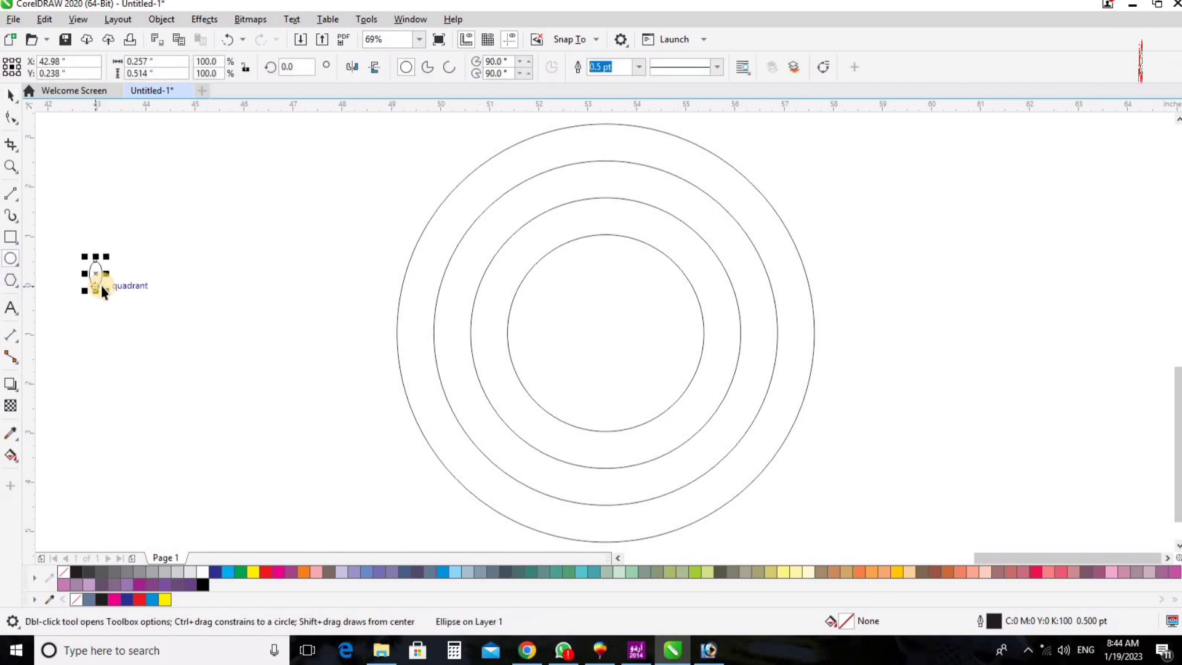
{"action": "key", "text": "space"}
{"action": "left_click_drag", "start_coordinate": [382, 320], "coordinate": [379, 320]}
{"action": "key", "text": "F2"}
{"action": "left_click_drag", "start_coordinate": [295, 279], "coordinate": [946, 422]}
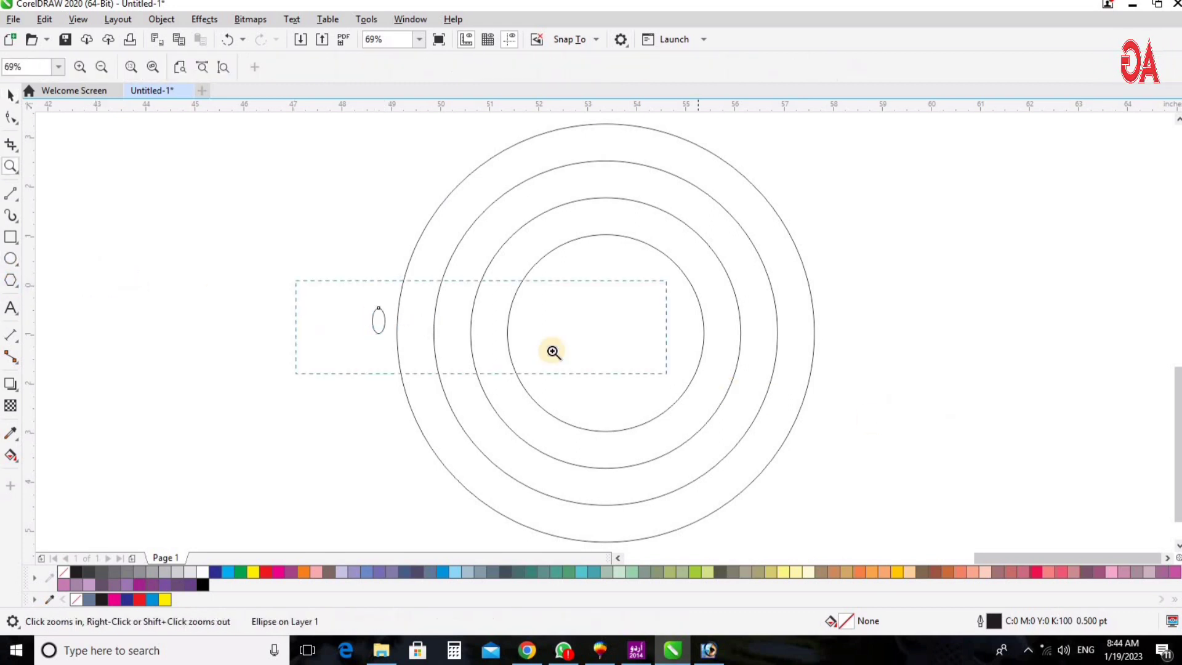
{"action": "left_click", "coordinate": [263, 283]}
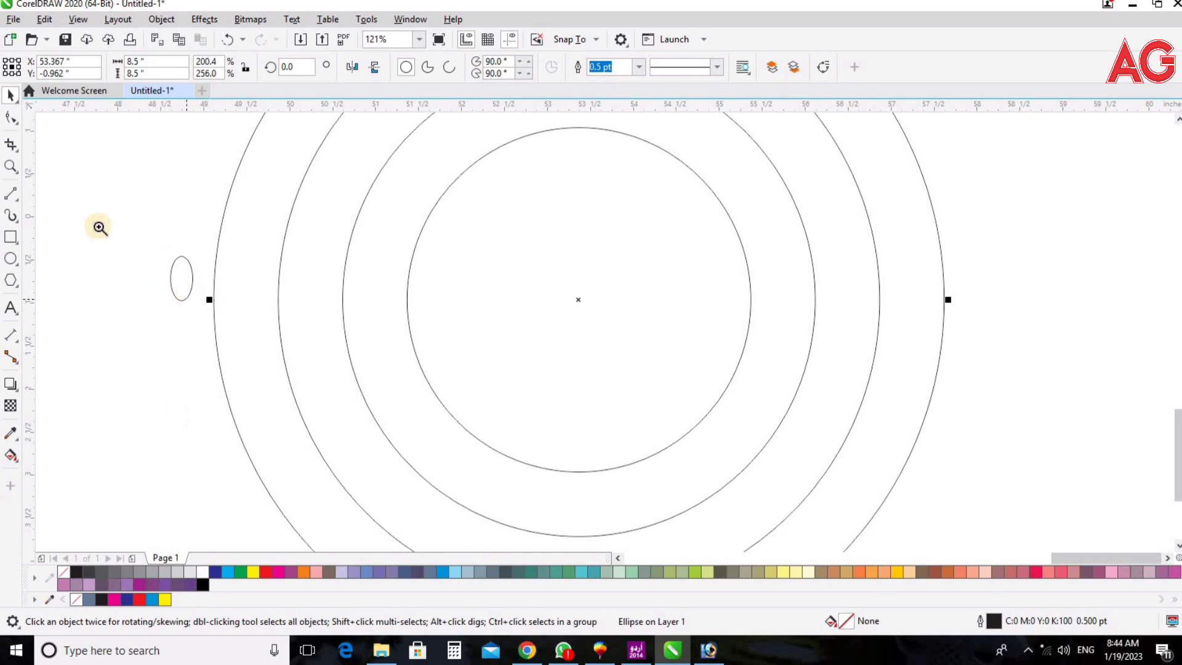
{"action": "left_click_drag", "start_coordinate": [124, 224], "coordinate": [542, 384]}
{"action": "left_click_drag", "start_coordinate": [223, 265], "coordinate": [282, 320]}
{"action": "key", "text": "F3"}
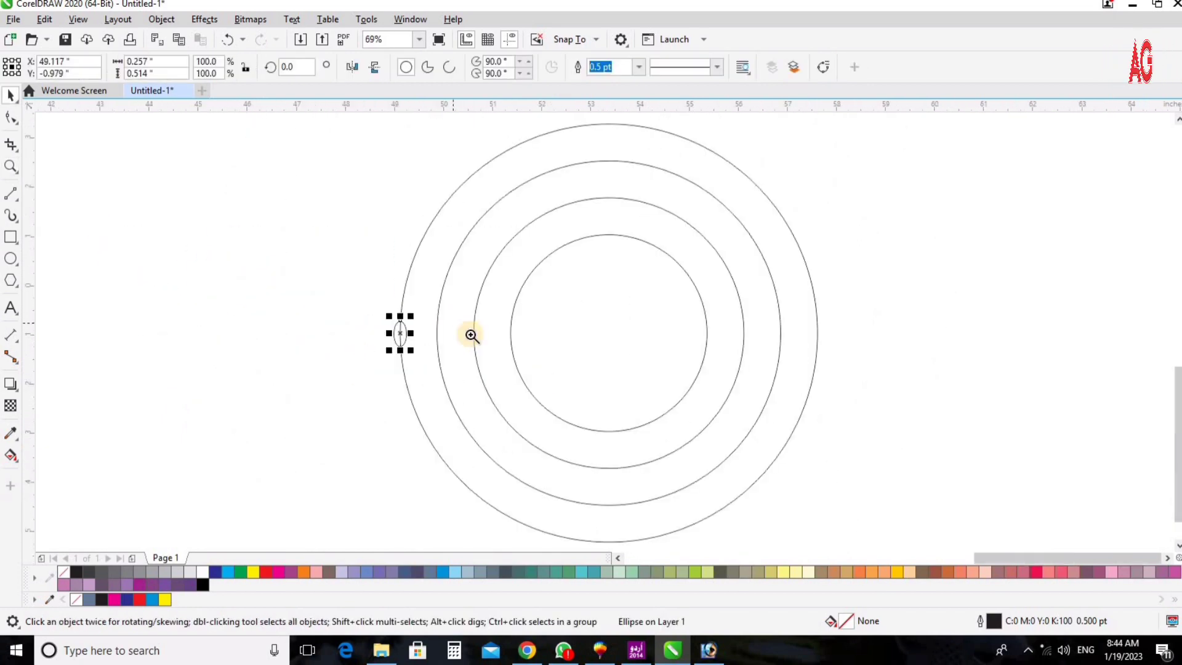
- Refine the small ellipse's position so it is vertically centred at the outermost circle's left quadrant
{"action": "left_click_drag", "start_coordinate": [290, 266], "coordinate": [1031, 477]}
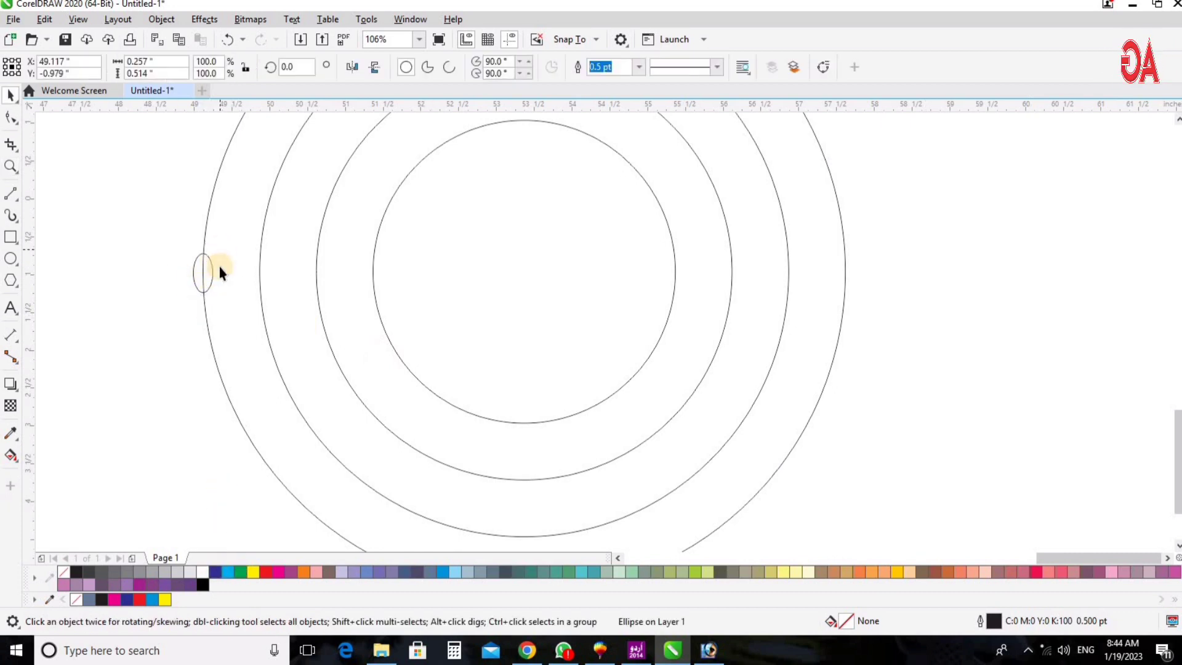
{"action": "key", "text": "z"}
{"action": "left_click_drag", "start_coordinate": [546, 374], "coordinate": [98, 203]}
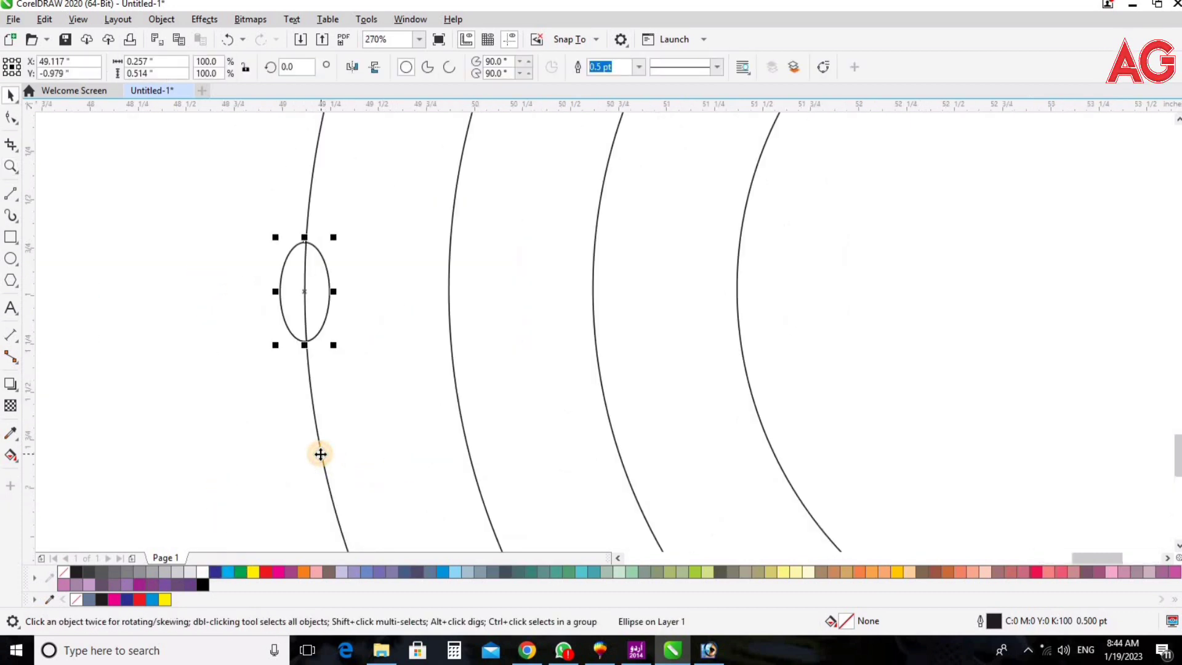
{"action": "left_click", "coordinate": [320, 454]}
{"action": "left_click", "coordinate": [302, 333]}
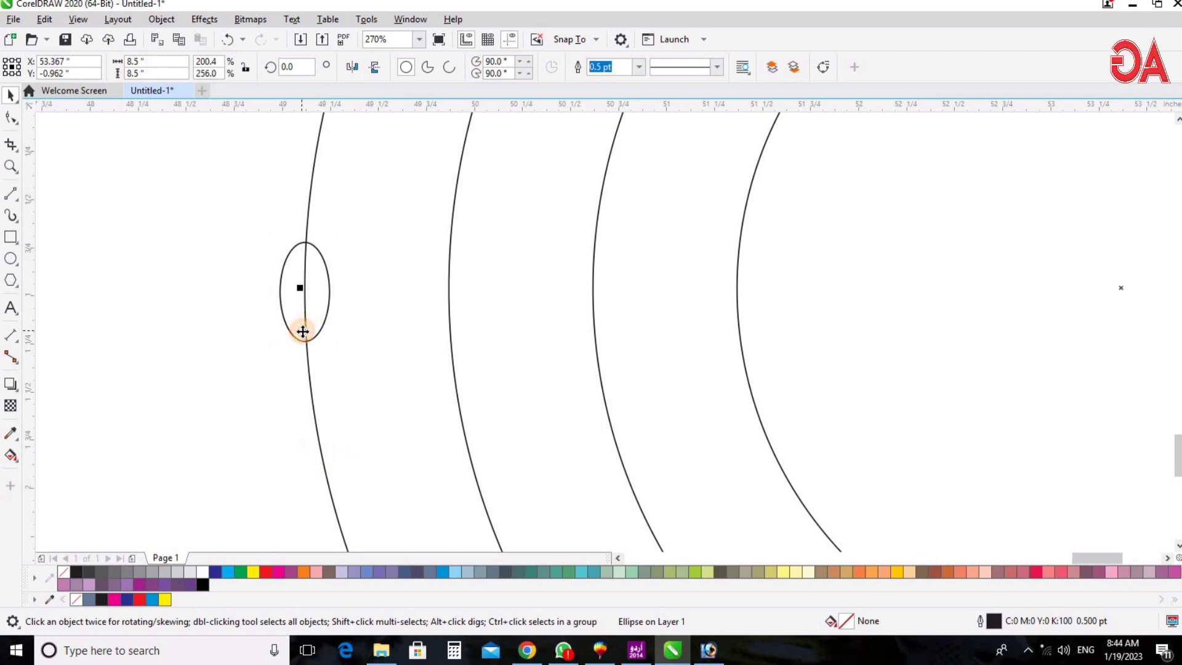
{"action": "left_click_drag", "start_coordinate": [302, 333], "coordinate": [315, 416]}
{"action": "left_click", "coordinate": [315, 417]}
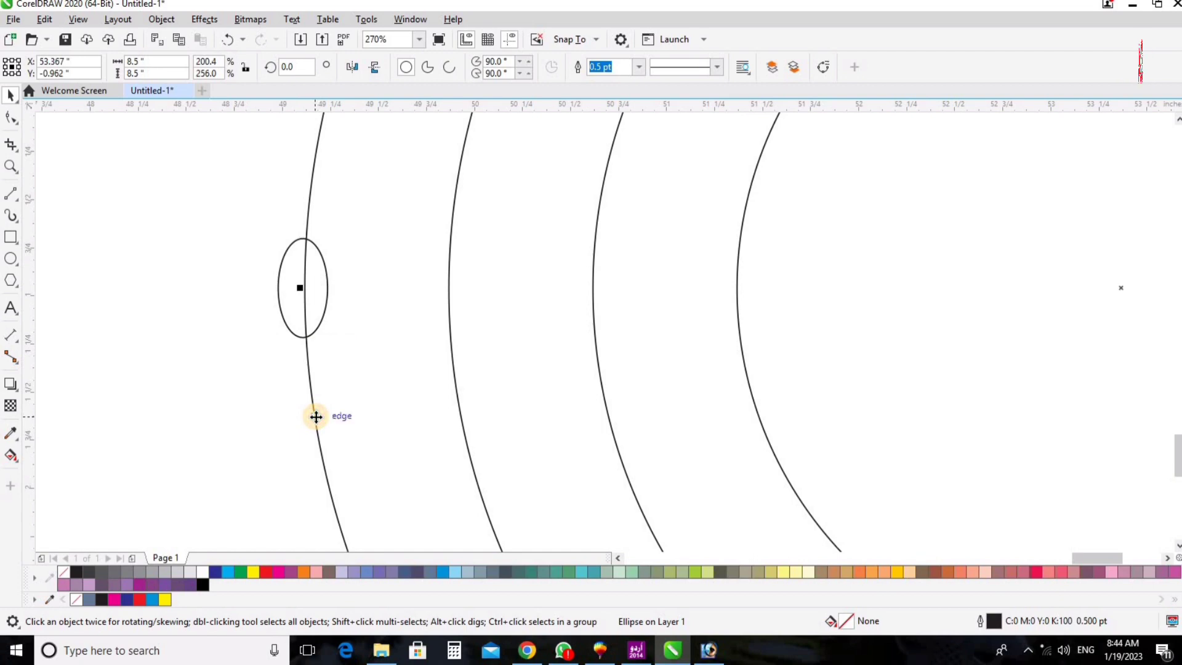
- Place a copy of the small ellipse at the outermost circle's right quadrant, level with the original
{"action": "key", "text": "F4"}
{"action": "key", "text": "F2"}
{"action": "left_click_drag", "start_coordinate": [354, 258], "coordinate": [1057, 440]}
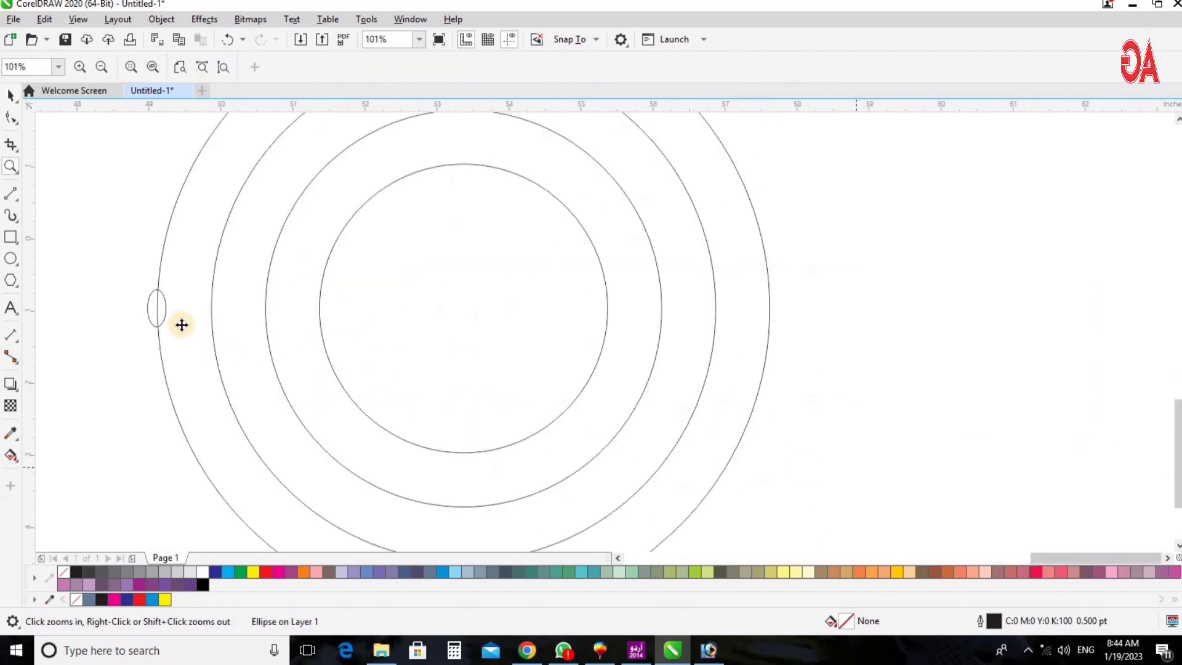
{"action": "left_click_drag", "start_coordinate": [161, 315], "coordinate": [768, 322]}
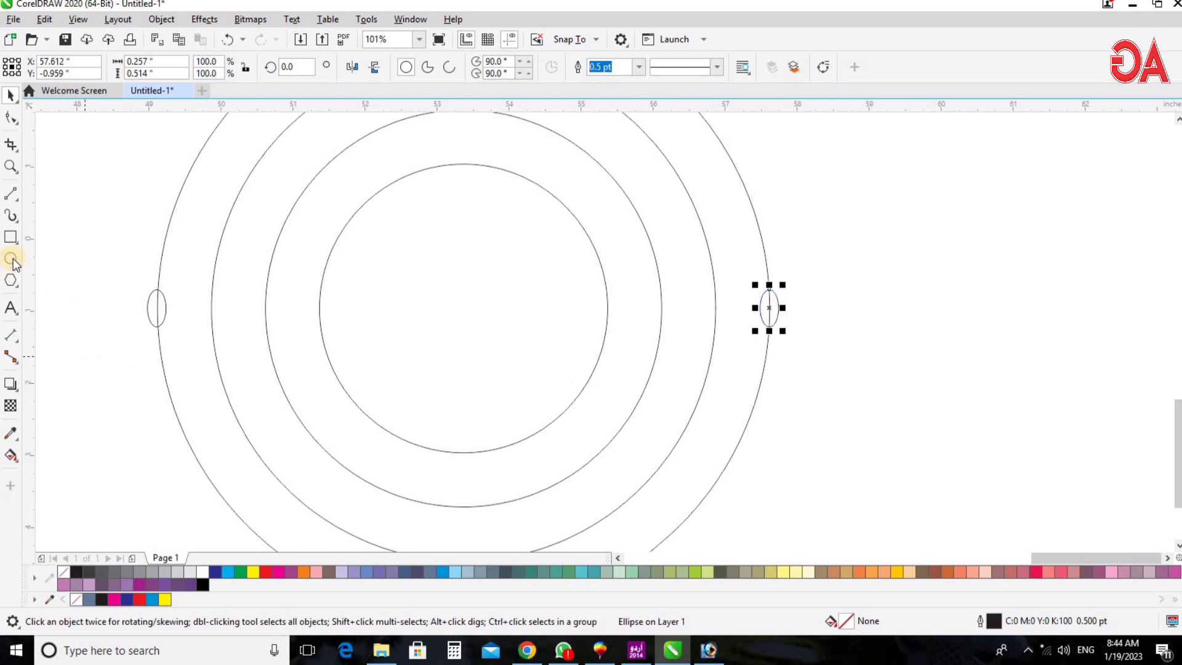
- Draw a horizontal two-point line about 8.51 inches long across the circles between the two small ellipses' centres
{"action": "key", "text": "space"}
{"action": "left_click", "coordinate": [166, 227]}
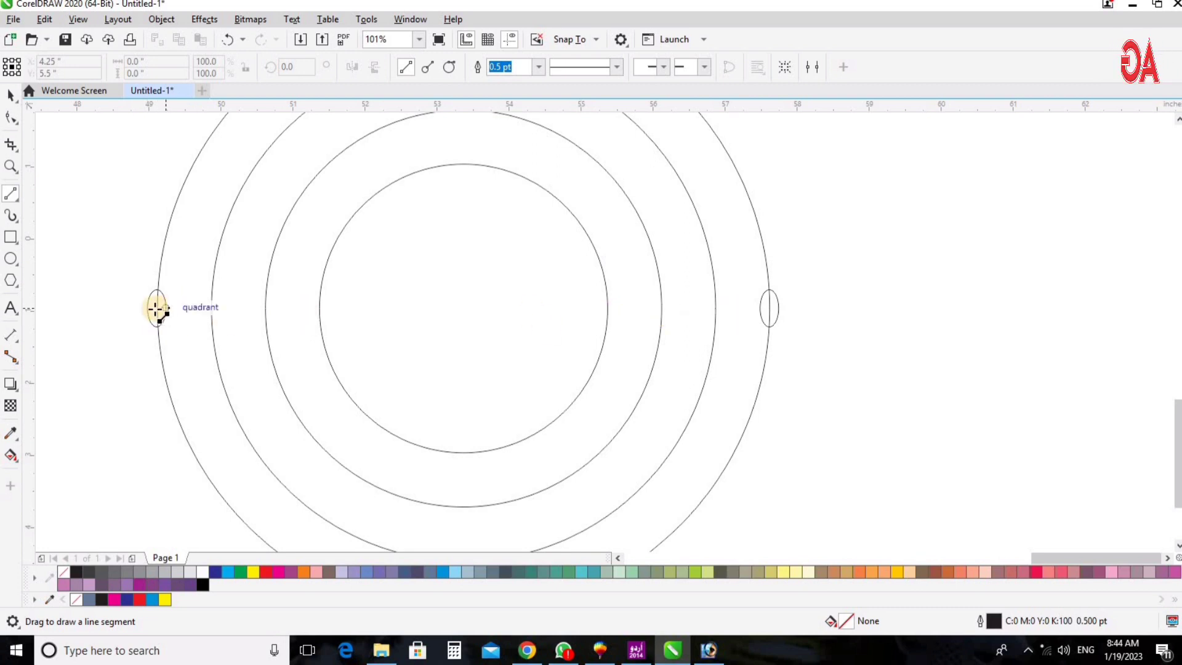
{"action": "left_click_drag", "start_coordinate": [157, 307], "coordinate": [769, 308]}
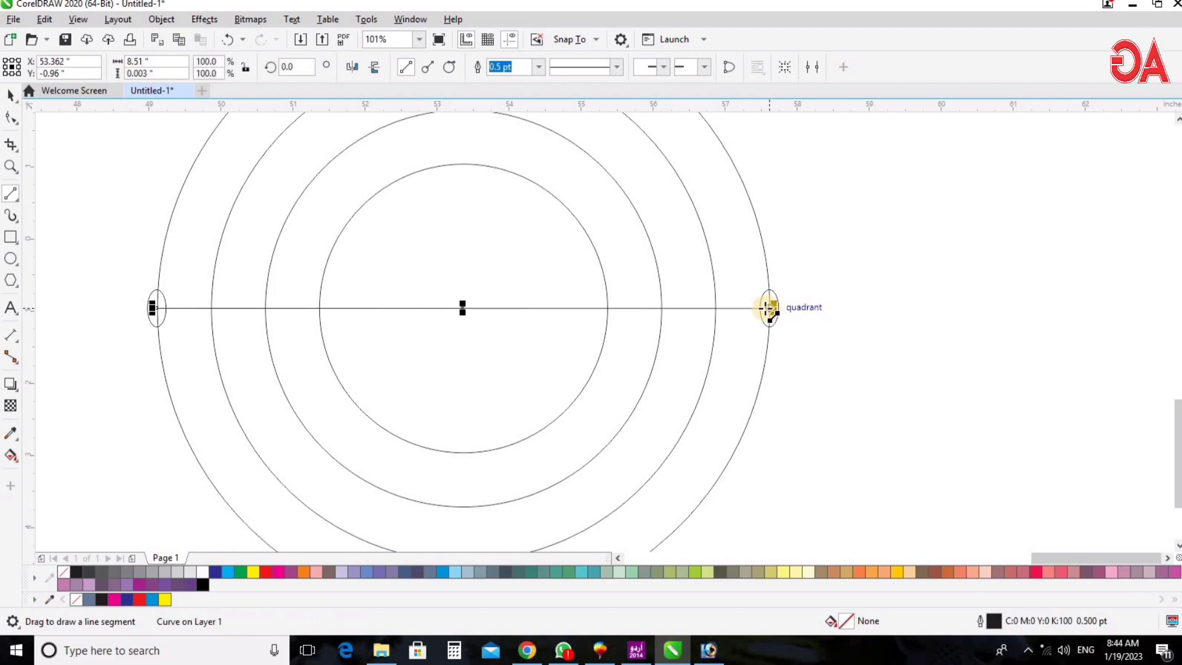
- Duplicate the horizontal line slightly below the original and rotate the copy to 90 degrees
{"action": "scroll", "coordinate": [768, 309], "scroll_direction": "down", "scroll_amount": 2}
{"action": "key", "text": "z"}
{"action": "left_click_drag", "start_coordinate": [958, 437], "coordinate": [547, 228]}
{"action": "key", "text": "space"}
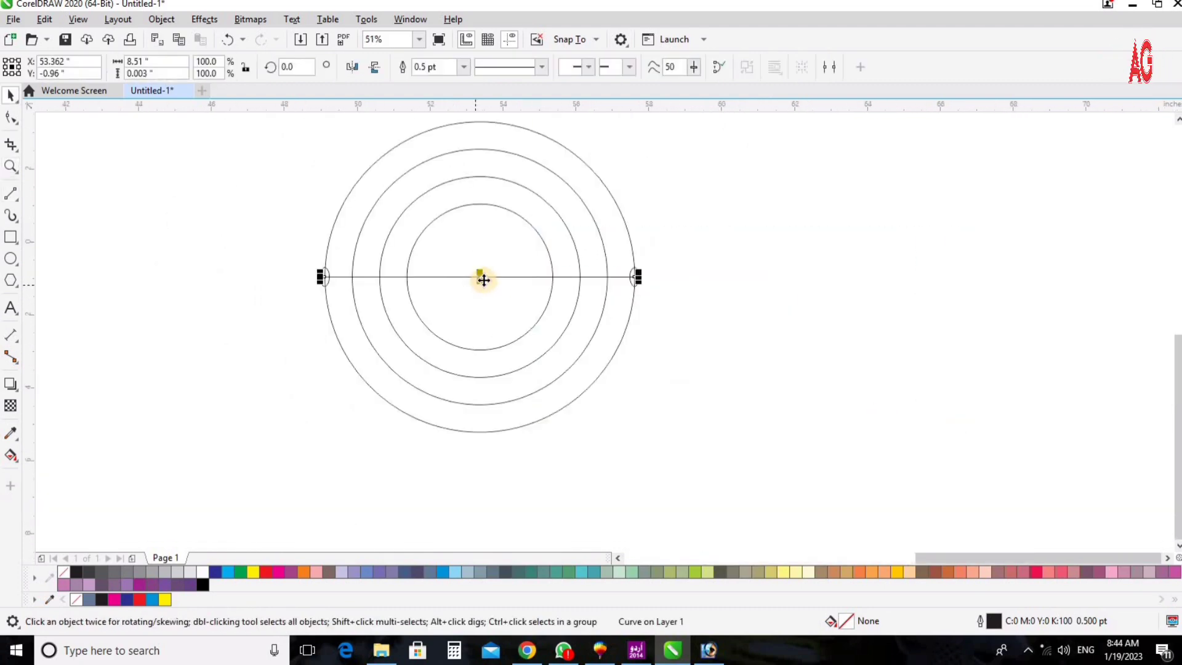
{"action": "left_click_drag", "start_coordinate": [487, 277], "coordinate": [490, 302]}
{"action": "right_click", "coordinate": [490, 303]}
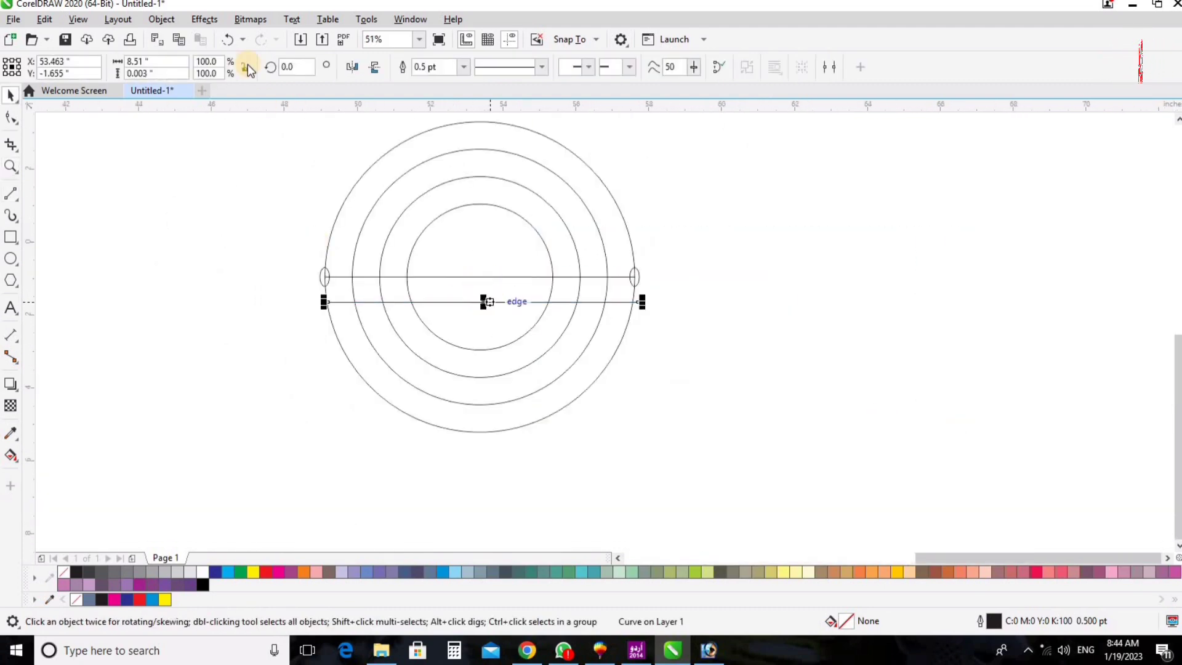
{"action": "type", "text": "90"}
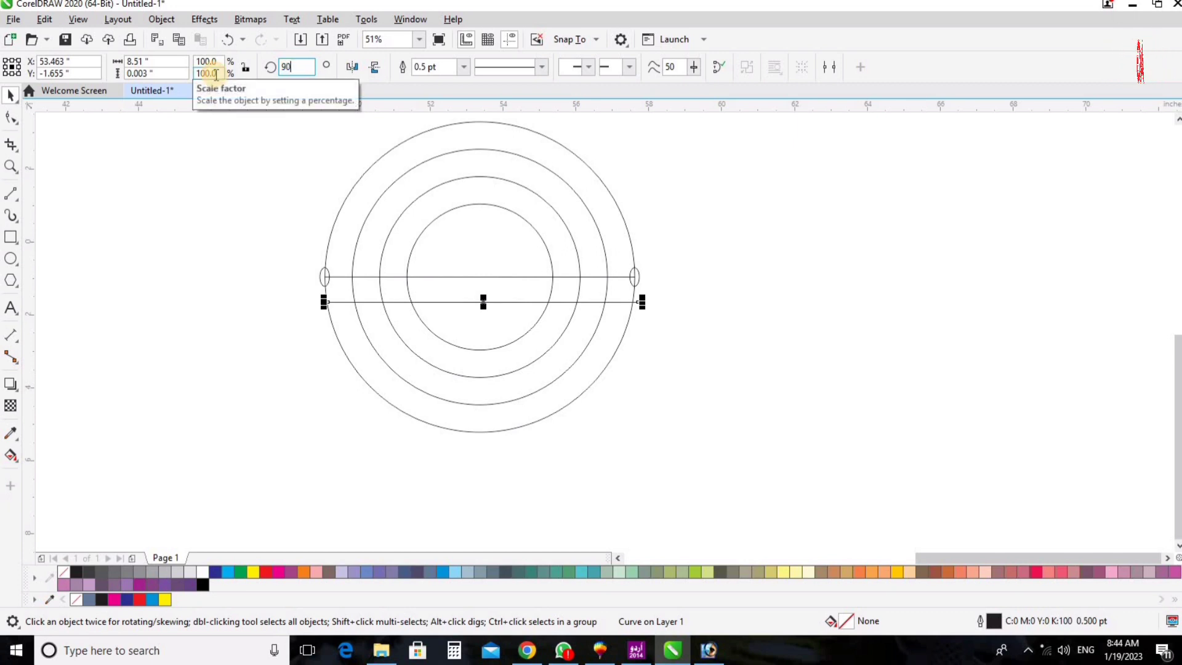
{"action": "key", "text": "Return"}
- Centre the vertical line on the circles and check its end against the outermost circle's bottom edge
{"action": "left_click", "coordinate": [499, 226], "text": "shift"}
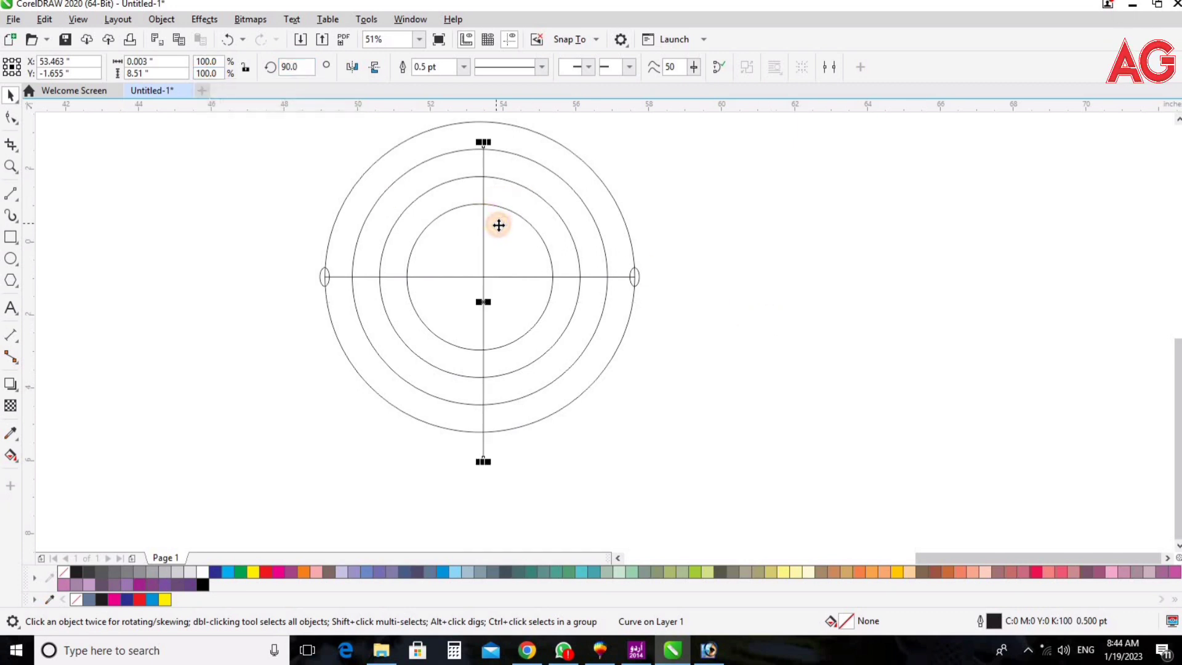
{"action": "key", "text": "c"}
{"action": "key", "text": "e"}
{"action": "key", "text": "z"}
{"action": "left_click_drag", "start_coordinate": [169, 300], "coordinate": [775, 496]}
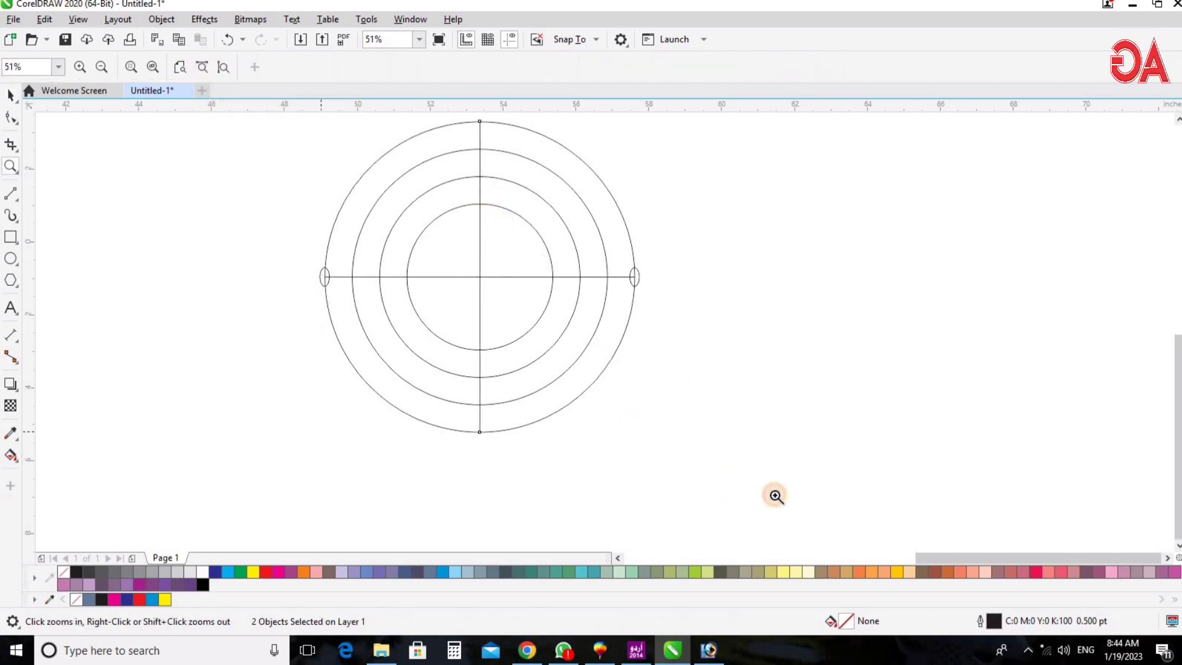
{"action": "left_click_drag", "start_coordinate": [560, 396], "coordinate": [762, 449]}
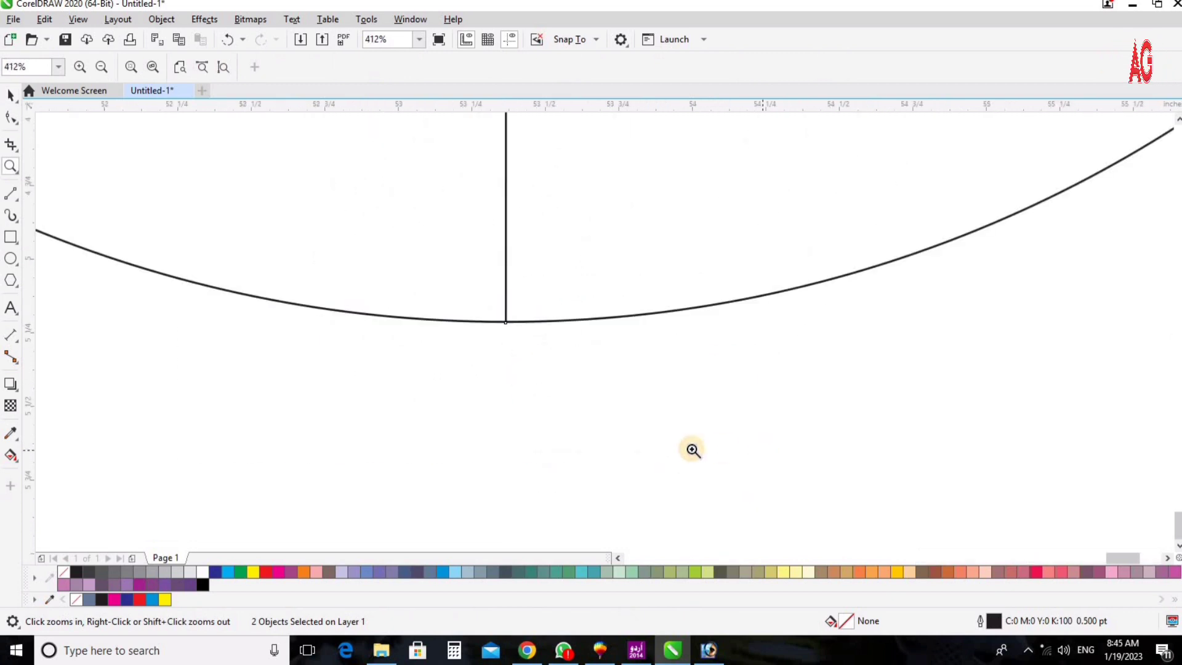
{"action": "key", "text": "shift+F2"}
{"action": "key", "text": "space"}
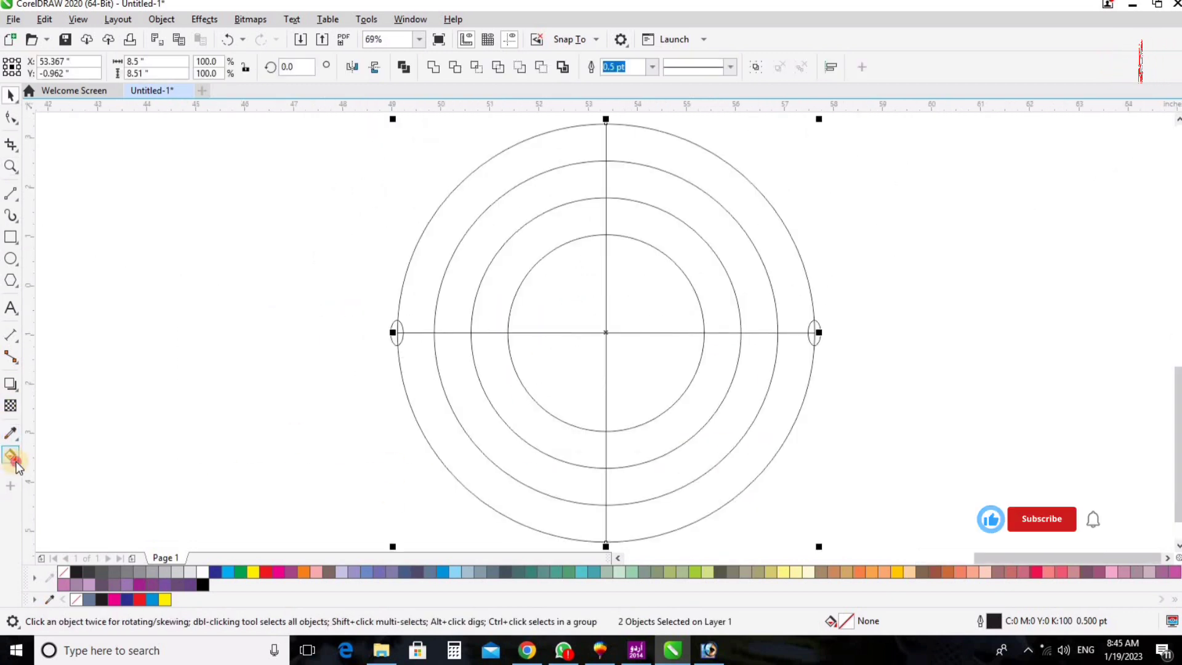
- Smart-fill the lower-left quarters of the outermost ring and the innermost ring with blue-grey
{"action": "left_click", "coordinate": [11, 455]}
{"action": "left_click", "coordinate": [49, 470]}
{"action": "left_click", "coordinate": [501, 492]}
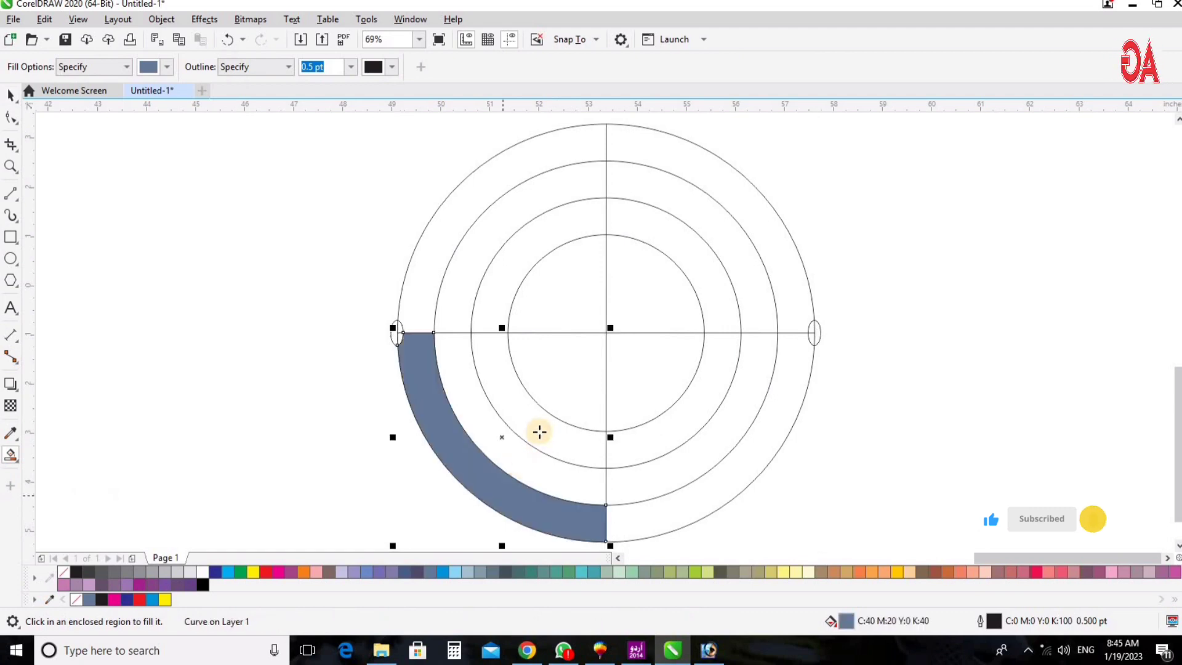
{"action": "left_click", "coordinate": [546, 426]}
- Place a copy of the two filled ring segments in the empty area to the right of the circles
{"action": "scroll", "coordinate": [554, 427], "scroll_direction": "down", "scroll_amount": 2}
{"action": "key", "text": "z"}
{"action": "left_click_drag", "start_coordinate": [417, 304], "coordinate": [792, 482]}
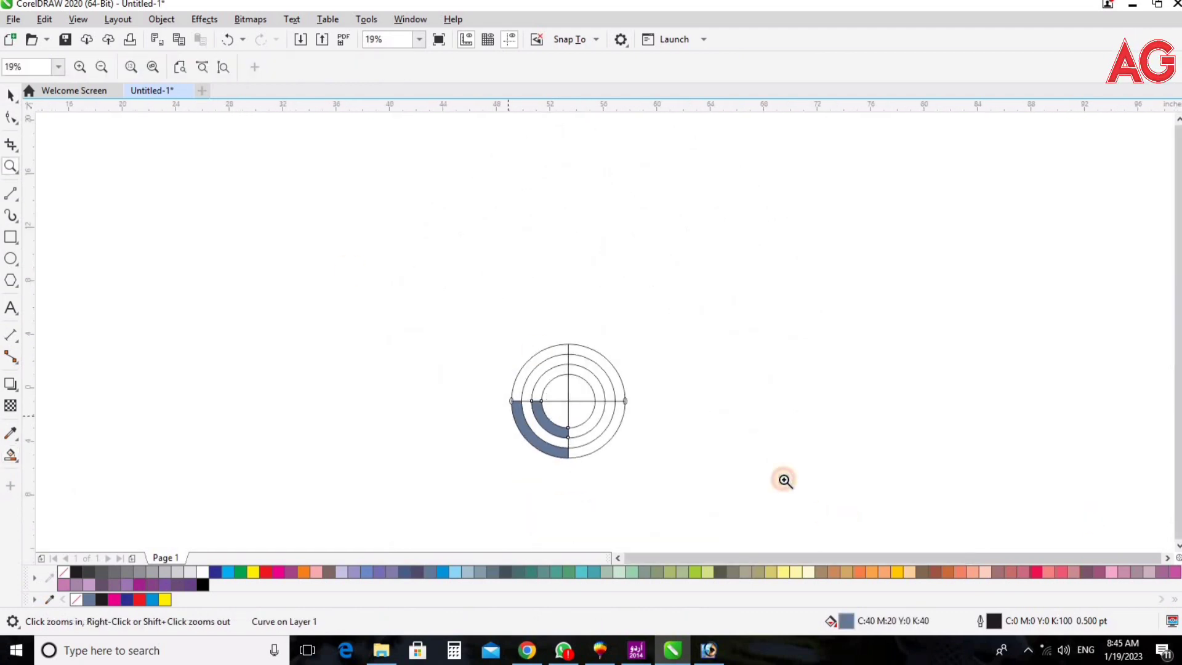
{"action": "key", "text": "space"}
{"action": "left_click", "coordinate": [514, 432], "text": "shift"}
{"action": "left_click_drag", "start_coordinate": [512, 432], "coordinate": [985, 410]}
{"action": "right_click", "coordinate": [985, 410]}
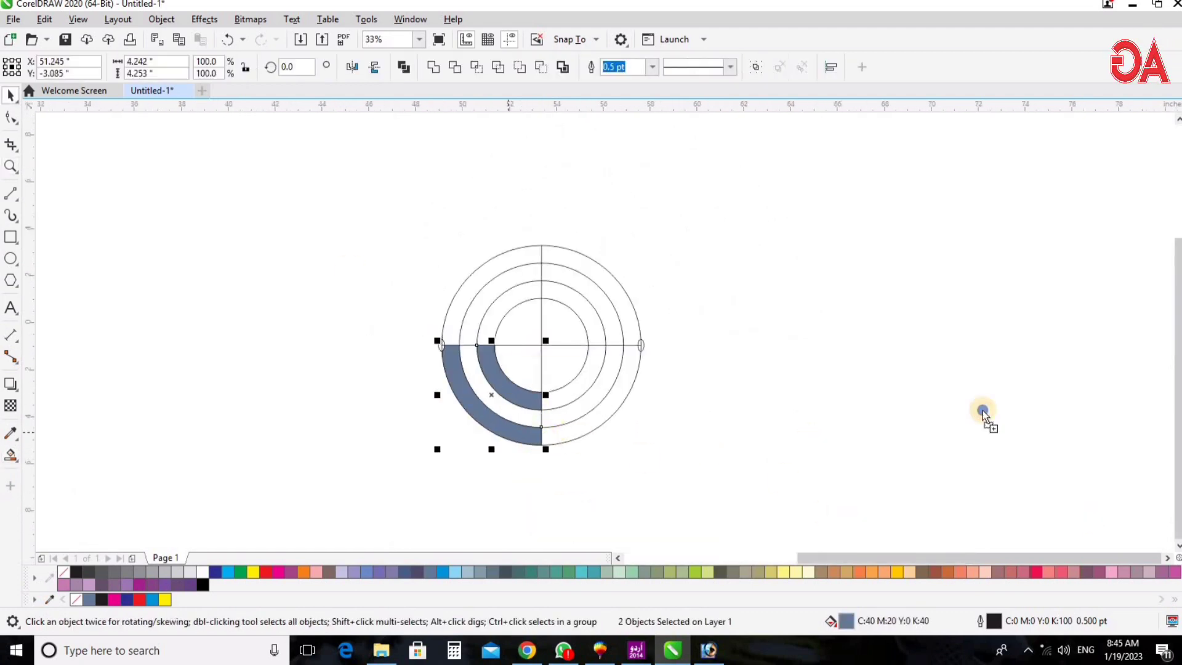
{"action": "key", "text": "z"}
{"action": "left_click_drag", "start_coordinate": [597, 245], "coordinate": [1143, 449]}
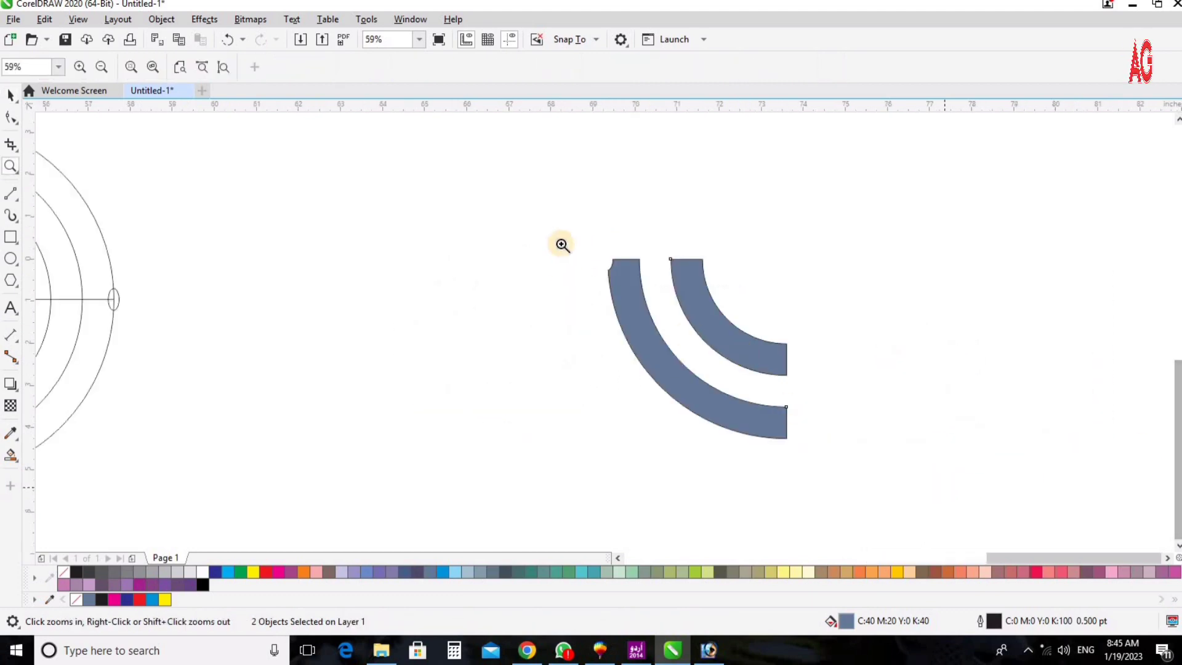
{"action": "left_click_drag", "start_coordinate": [562, 243], "coordinate": [842, 333]}
{"action": "right_click", "coordinate": [750, 367]}
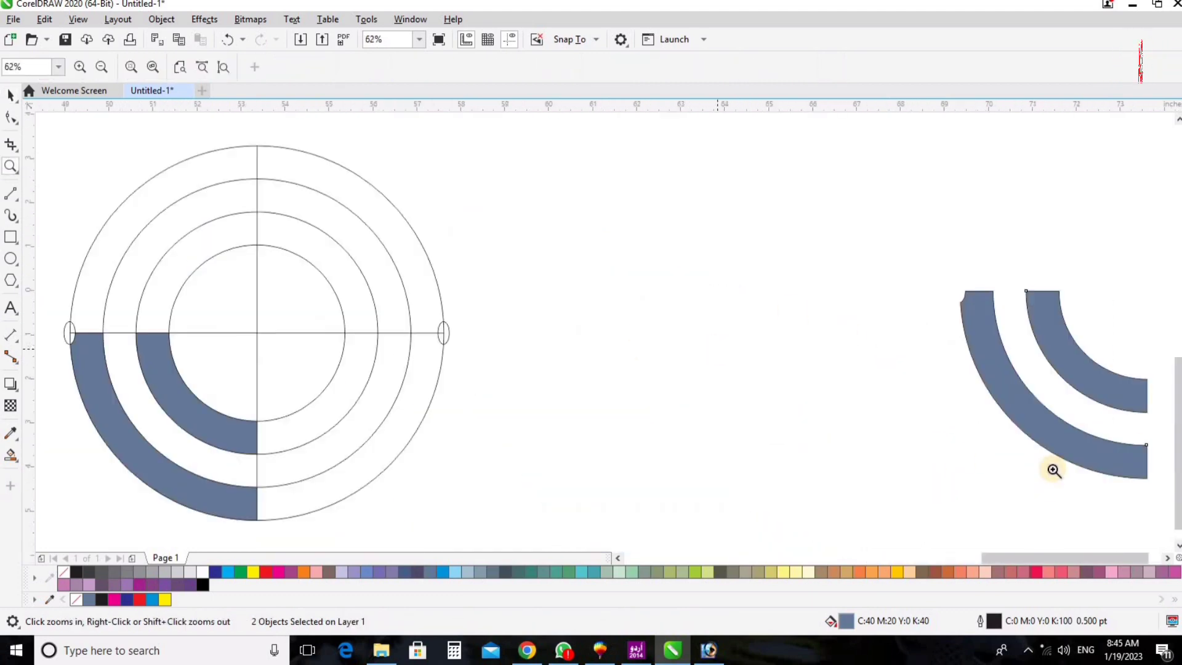
{"action": "right_click", "coordinate": [581, 436]}
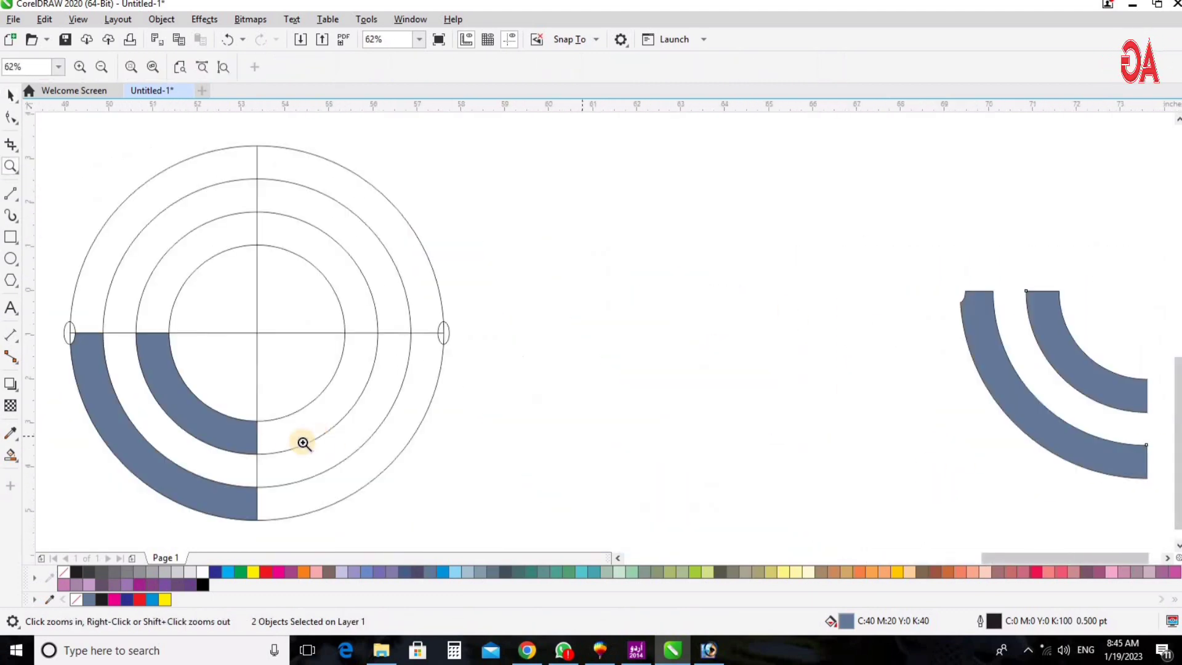
- Undo the copied ring segments and both smart fills
{"action": "key", "text": "ctrl+z"}
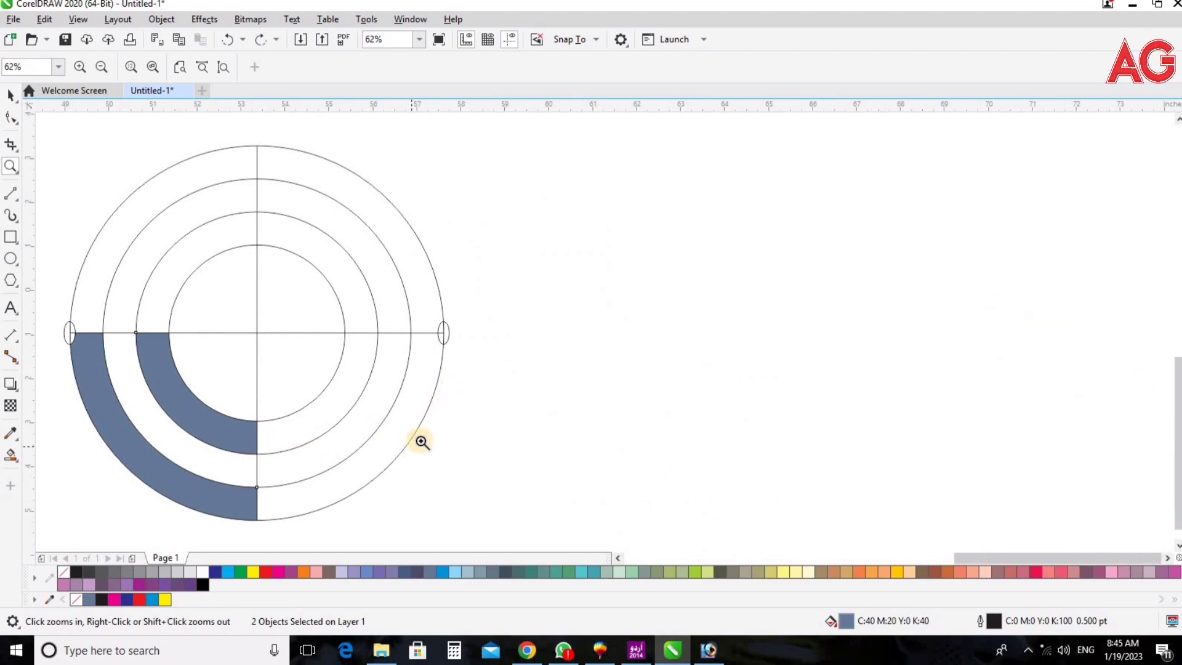
{"action": "scroll", "coordinate": [426, 434], "scroll_direction": "down", "scroll_amount": 1}
{"action": "left_click_drag", "start_coordinate": [139, 256], "coordinate": [695, 503]}
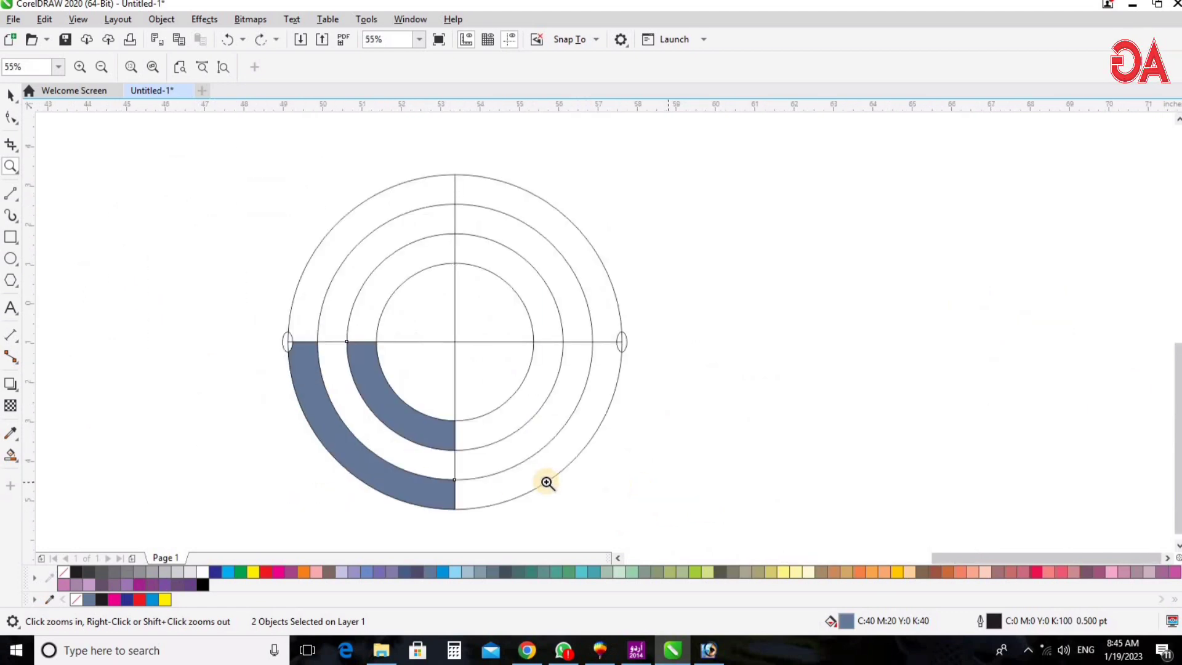
{"action": "key", "text": "ctrl+z"}
{"action": "key", "text": "ctrl+z"}
{"action": "key", "text": "space"}
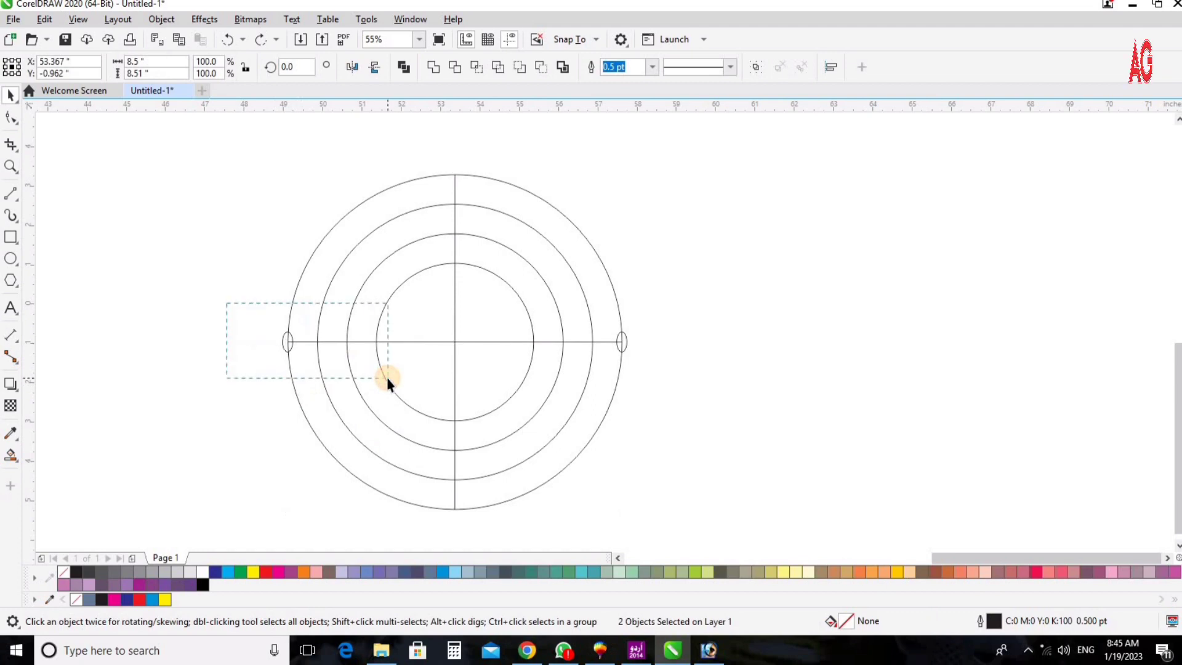
- Delete the two small ellipses at the ends of the horizontal centre line
{"action": "left_click_drag", "start_coordinate": [387, 380], "coordinate": [389, 379]}
{"action": "key", "text": "Delete"}
{"action": "key", "text": "Delete"}
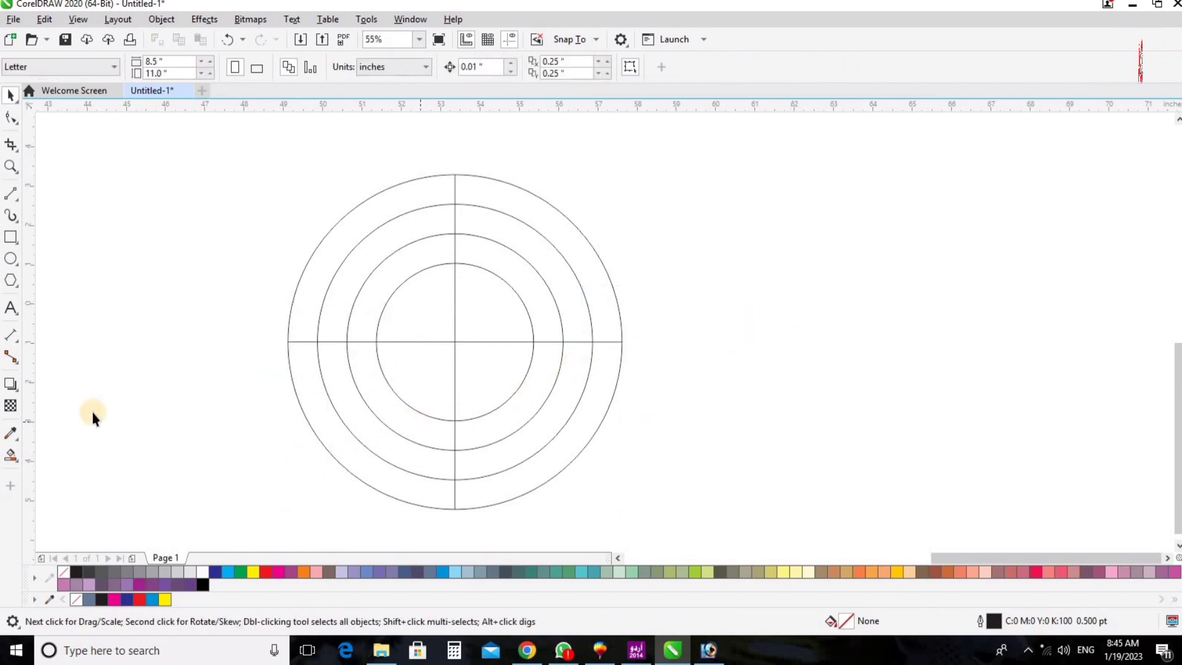
- Smart-fill the lower-left quarters of the outermost and innermost rings with blue-grey (C:40 M:20 Y:0 K:40)
{"action": "left_click", "coordinate": [395, 475]}
{"action": "left_click", "coordinate": [418, 417]}
- Copy both filled quarter-ring segments together into the empty area to the right of the circles
{"action": "scroll", "coordinate": [419, 417], "scroll_direction": "down", "scroll_amount": 3}
{"action": "key", "text": "z"}
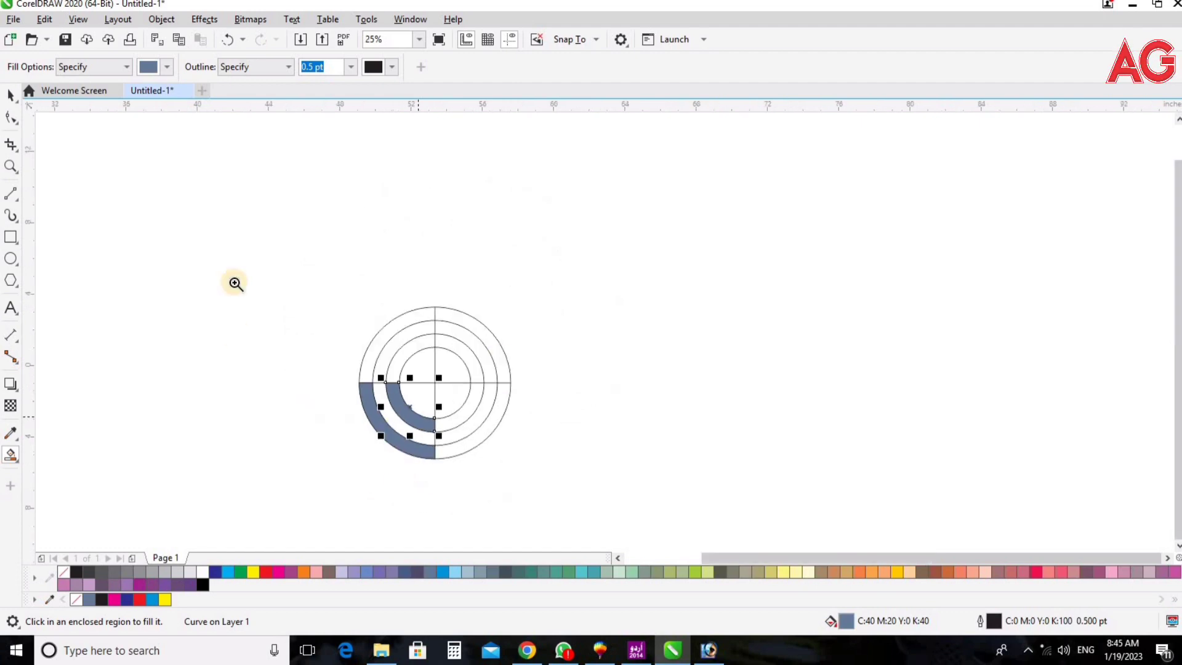
{"action": "left_click_drag", "start_coordinate": [234, 282], "coordinate": [861, 532]}
{"action": "key", "text": "space"}
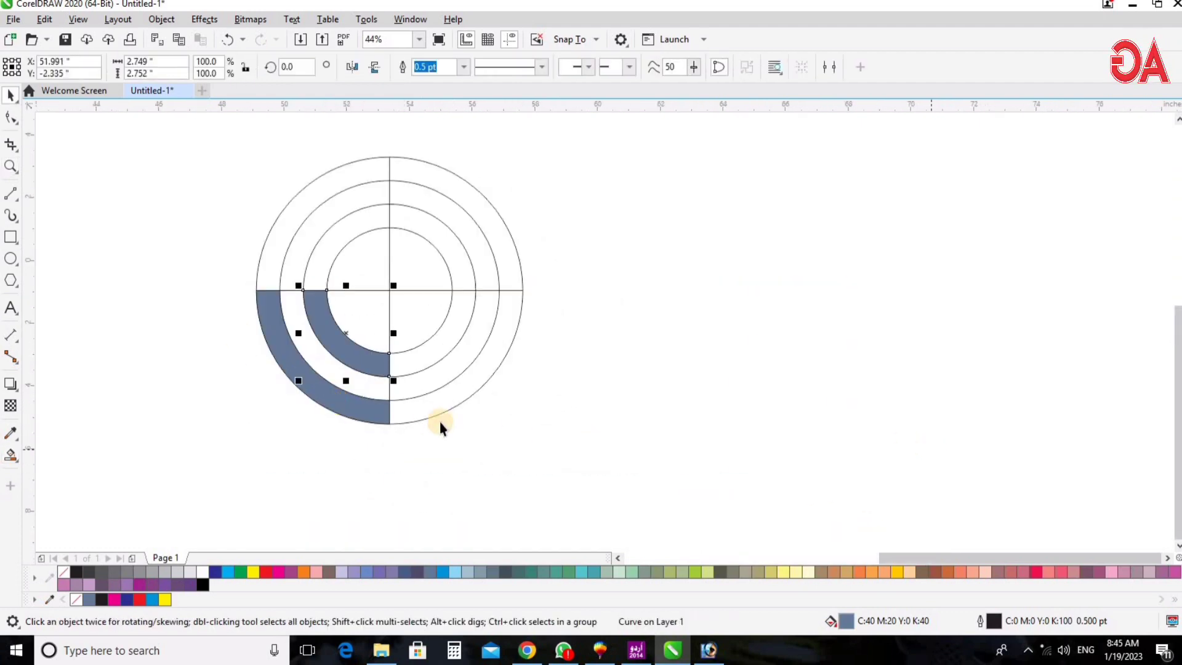
{"action": "left_click", "coordinate": [338, 411], "text": "shift"}
{"action": "left_click_drag", "start_coordinate": [337, 411], "coordinate": [905, 455]}
{"action": "right_click", "coordinate": [905, 456]}
- Remove the outline from the two copied ring segments
{"action": "key", "text": "z"}
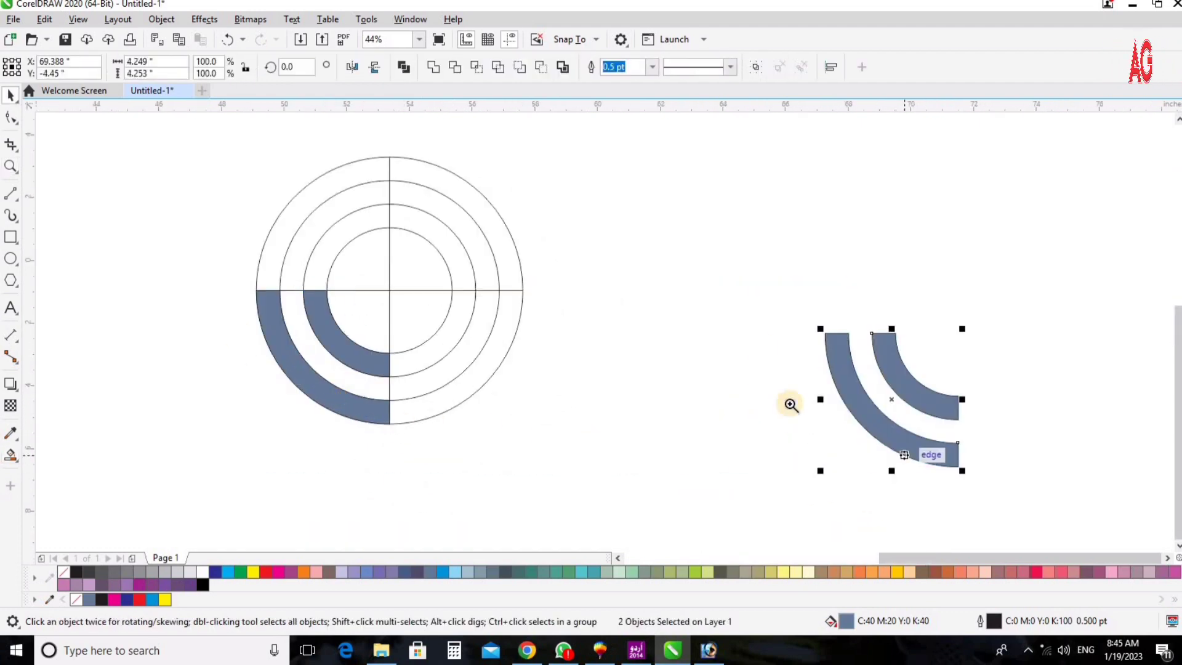
{"action": "key", "text": "shift+F2"}
{"action": "key", "text": "space"}
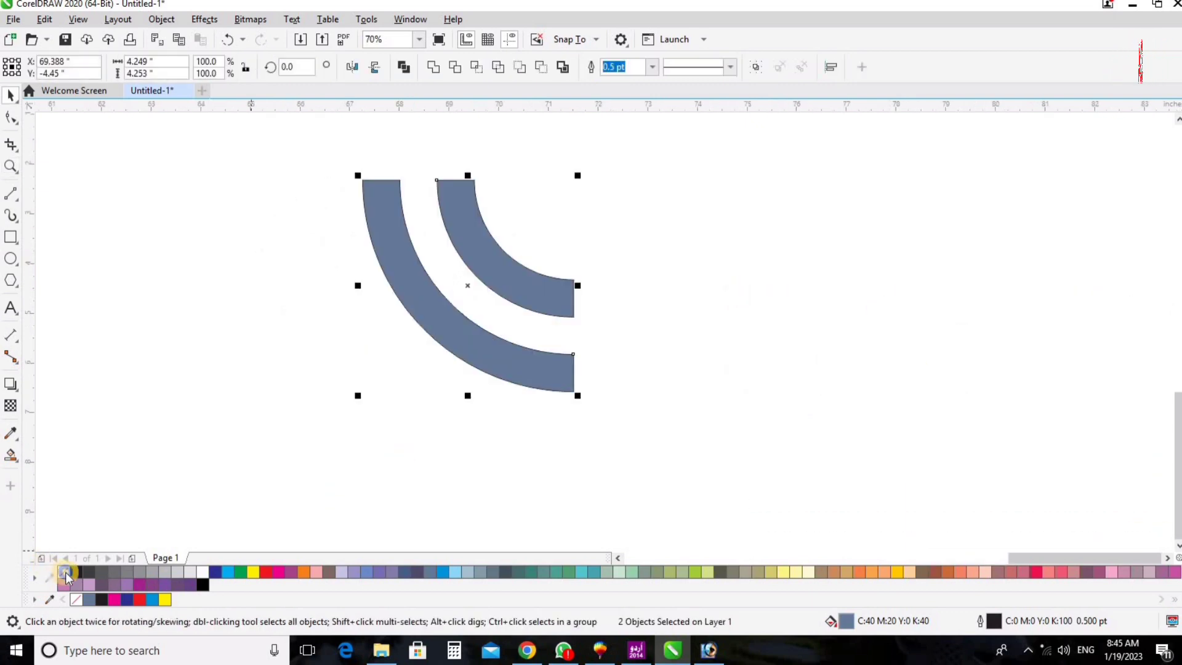
{"action": "right_click", "coordinate": [65, 574]}
- Recolour both copied ring segments with solid magenta (C:0 M:100 Y:0 K:0)
{"action": "key", "text": "F3"}
{"action": "key", "text": "F3"}
{"action": "left_click_drag", "start_coordinate": [460, 284], "coordinate": [273, 392]}
{"action": "key", "text": "z"}
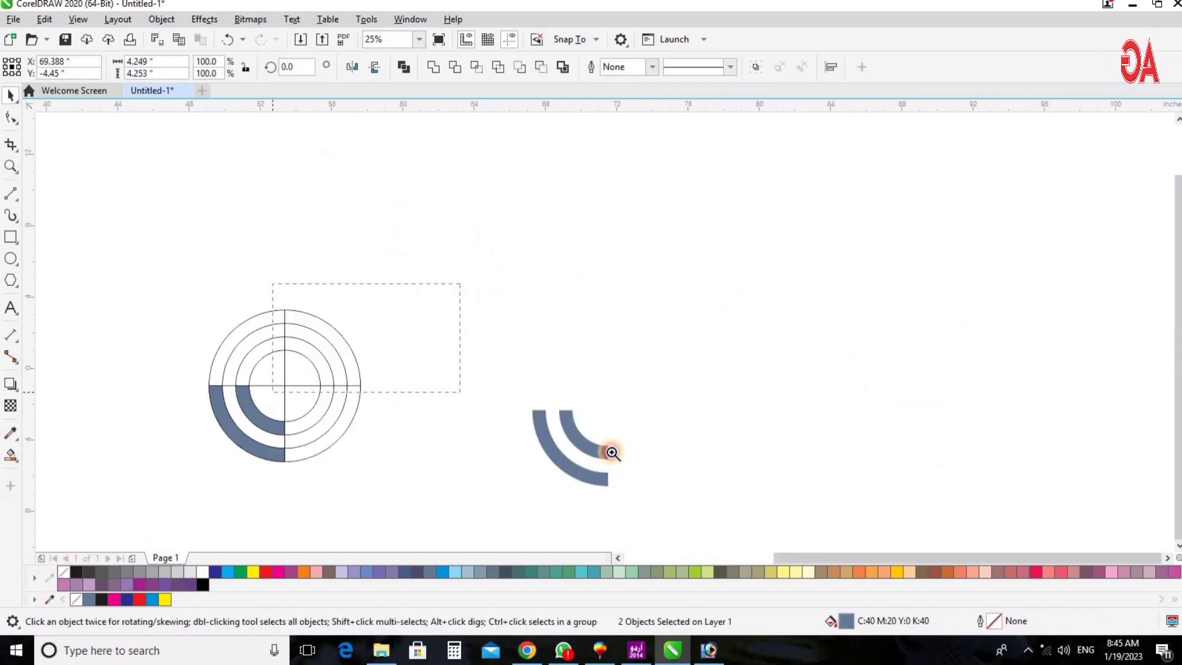
{"action": "left_click_drag", "start_coordinate": [783, 527], "coordinate": [488, 388]}
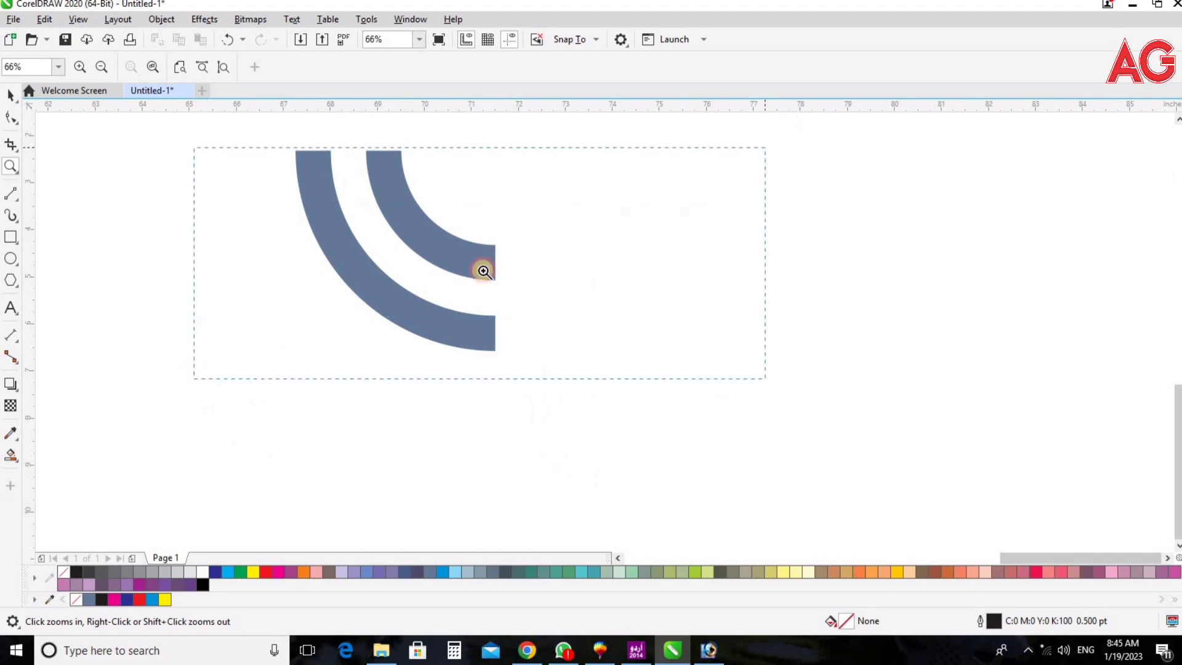
{"action": "left_click", "coordinate": [483, 272]}
{"action": "key", "text": "space"}
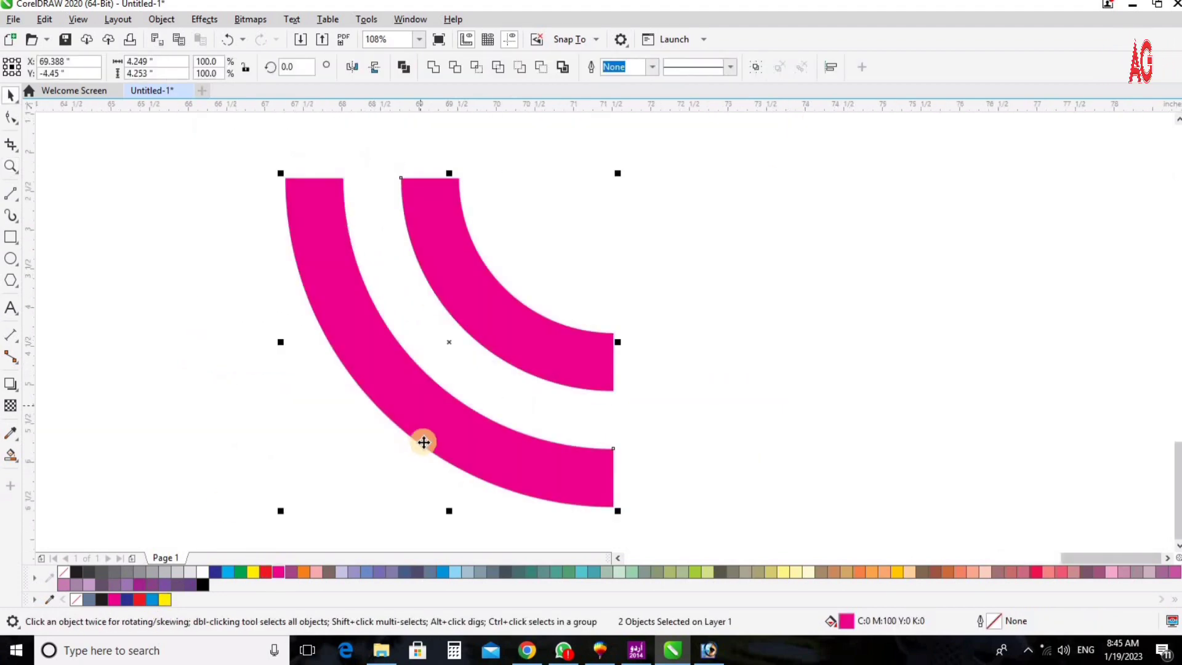
- Give the copied segments a fountain fill and set its start colour to C:0 M:100 Y:0 K:60
{"action": "key", "text": "F11"}
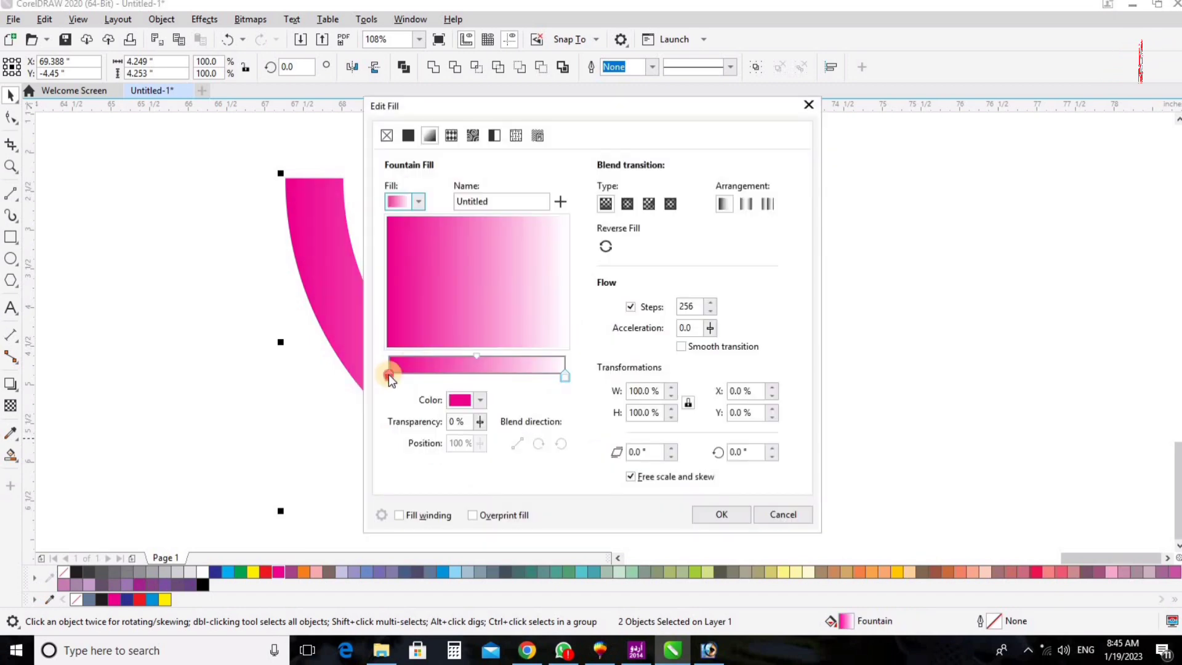
{"action": "left_click", "coordinate": [480, 400]}
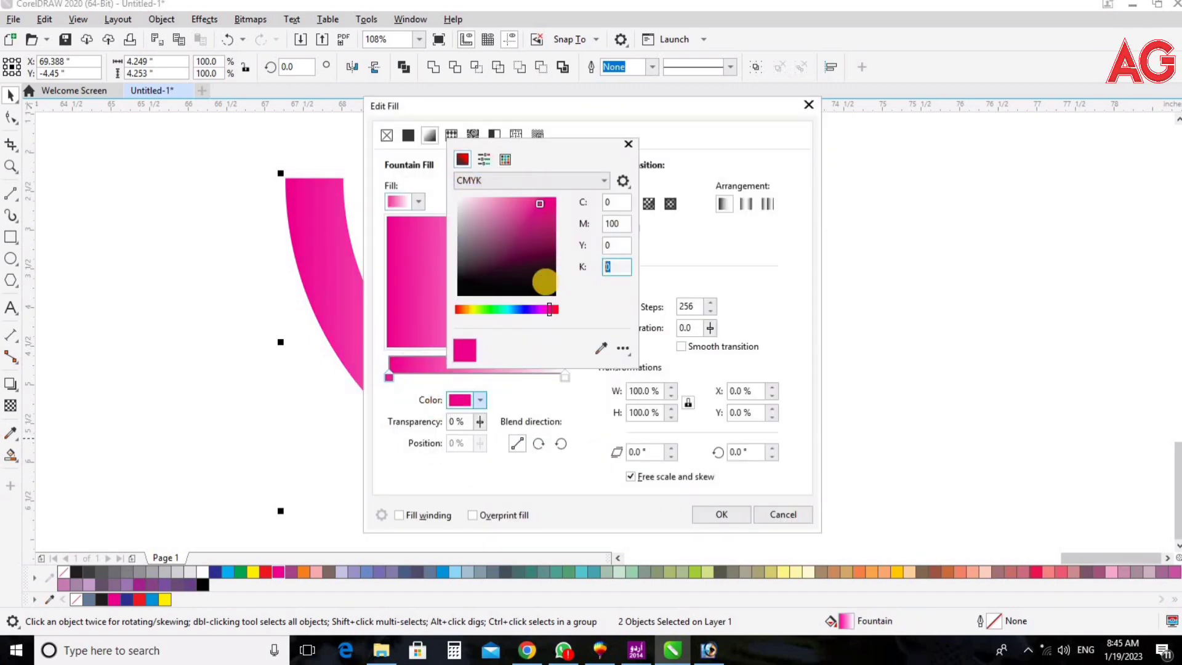
{"action": "type", "text": "60"}
{"action": "key", "text": "Tab"}
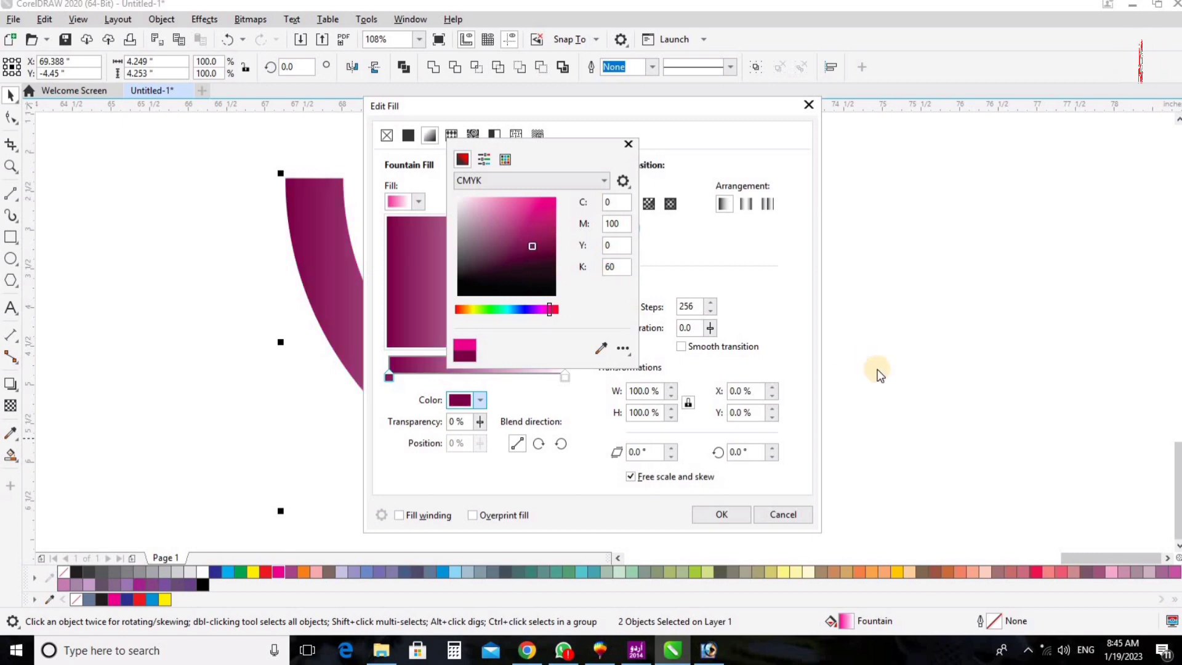
- Set the fountain fill's end colour to magenta and apply the fill to the segments
{"action": "left_click", "coordinate": [568, 377]}
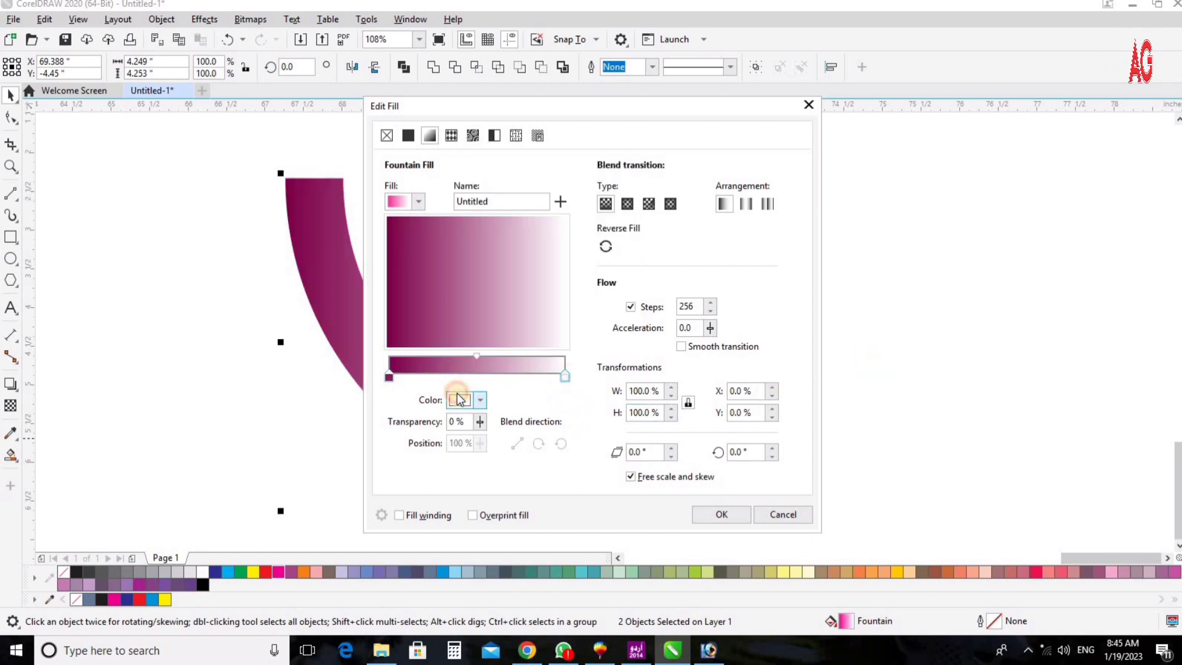
{"action": "left_click", "coordinate": [480, 400]}
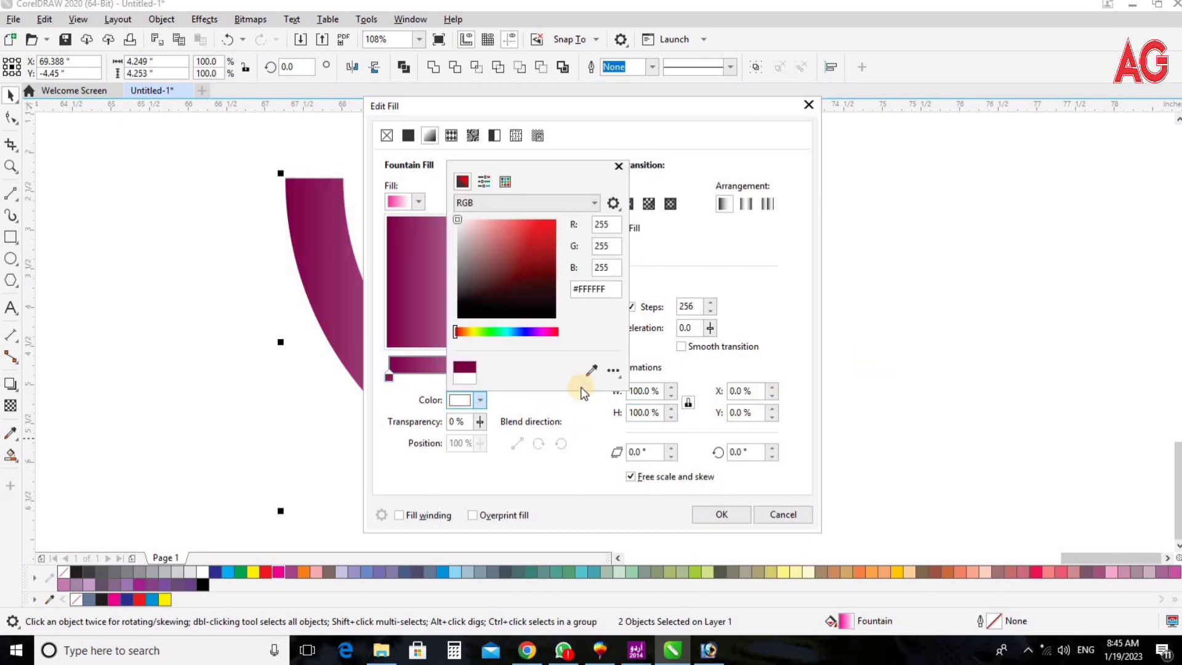
{"action": "left_click", "coordinate": [279, 572]}
{"action": "left_click", "coordinate": [773, 336]}
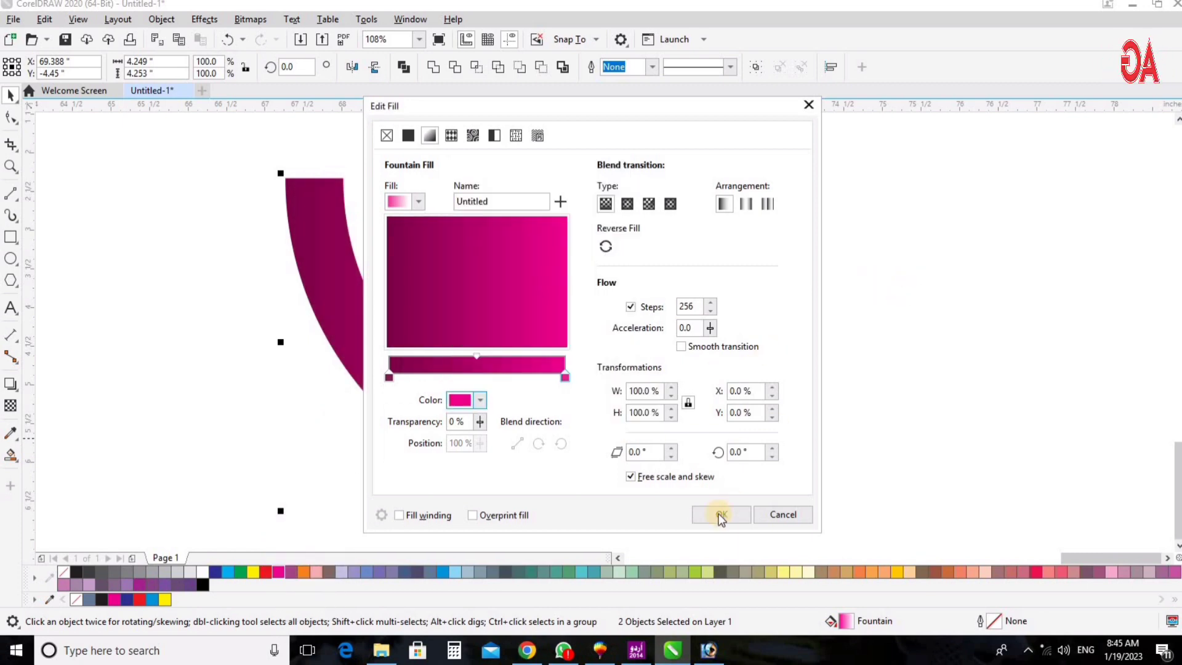
{"action": "left_click", "coordinate": [721, 516]}
- Group the two gradient segments and create a horizontally mirrored copy directly against their left edge
{"action": "key", "text": "F3"}
{"action": "key", "text": "z"}
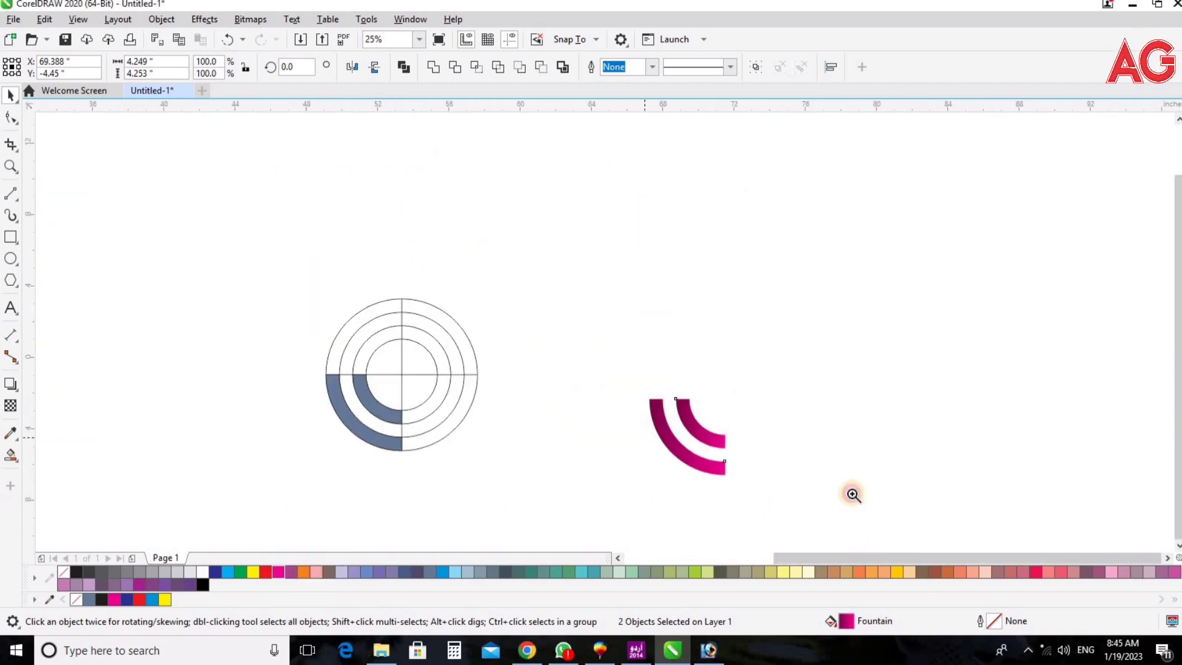
{"action": "key", "text": "shift+F2"}
{"action": "key", "text": "space"}
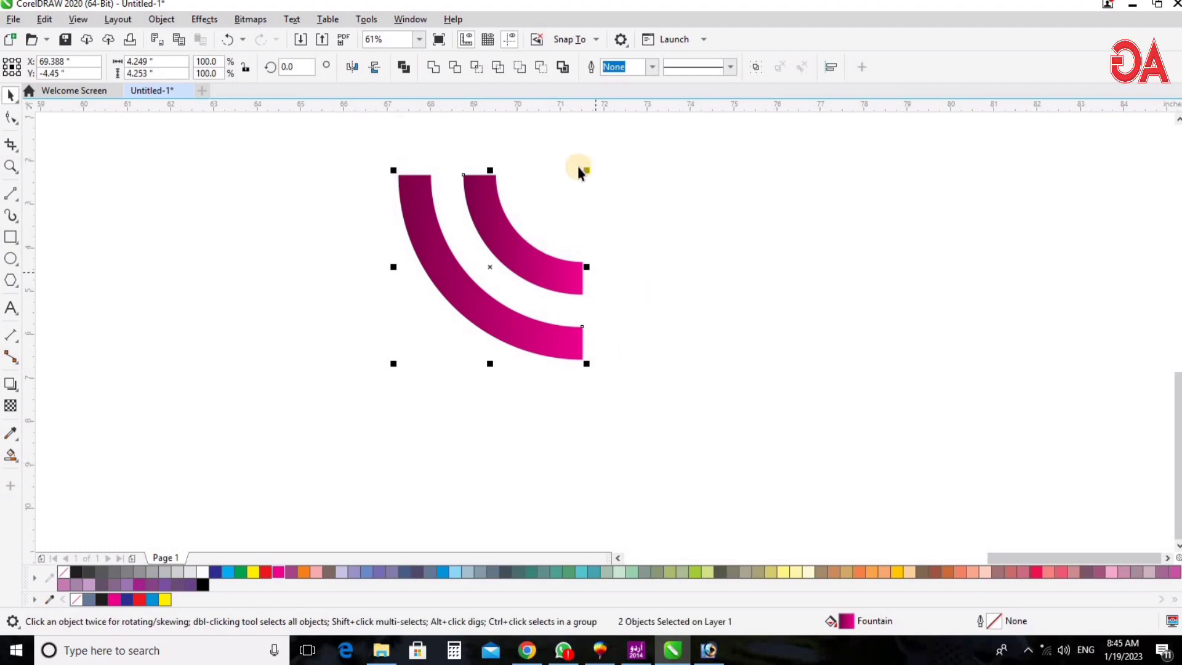
{"action": "key", "text": "ctrl+g"}
{"action": "mouse_move", "coordinate": [588, 168]}
{"action": "left_mouse_down"}
{"action": "mouse_move", "coordinate": [382, 256]}
{"action": "mouse_move", "coordinate": [292, 209]}
{"action": "left_mouse_up"}
{"action": "right_click", "coordinate": [293, 209]}
- Move the mirrored group to the right so that its arcs cross over the original segments
{"action": "key", "text": "z"}
{"action": "left_click_drag", "start_coordinate": [172, 149], "coordinate": [849, 334]}
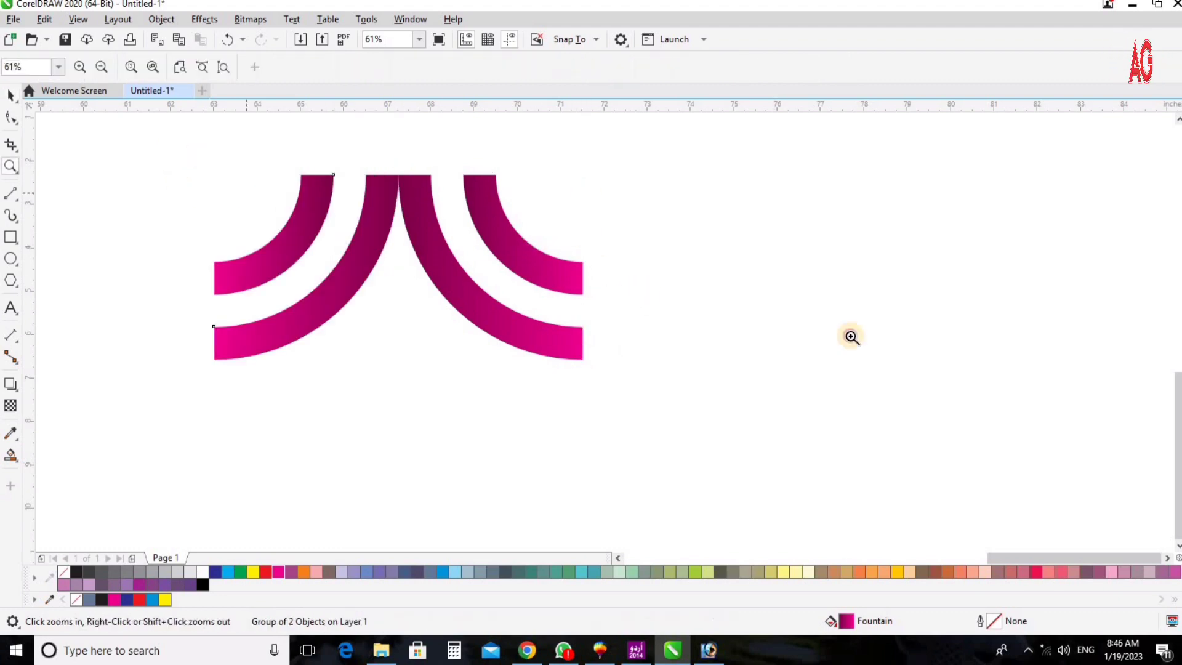
{"action": "left_click_drag", "start_coordinate": [376, 312], "coordinate": [376, 312]}
{"action": "key", "text": "space"}
{"action": "left_click_drag", "start_coordinate": [453, 322], "coordinate": [548, 345]}
- Nudge the mirrored group left so its upper ends line up with the original segments' ends
{"action": "key", "text": "z"}
{"action": "left_click_drag", "start_coordinate": [350, 209], "coordinate": [780, 321]}
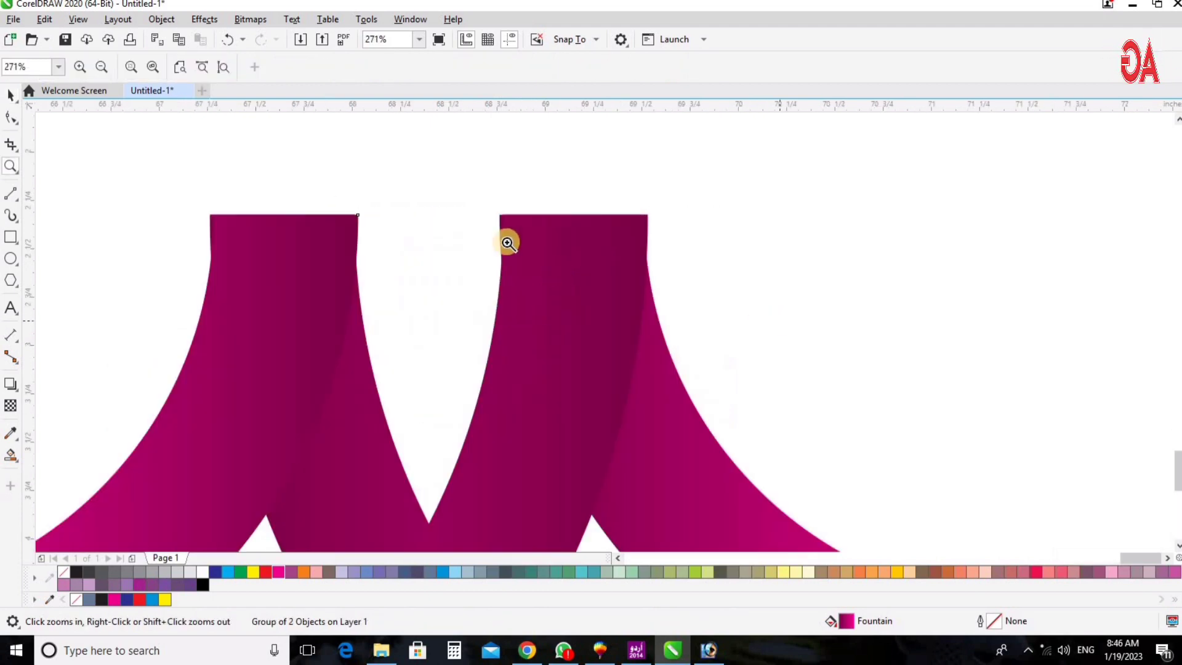
{"action": "left_click_drag", "start_coordinate": [713, 282], "coordinate": [712, 298]}
{"action": "key", "text": "space"}
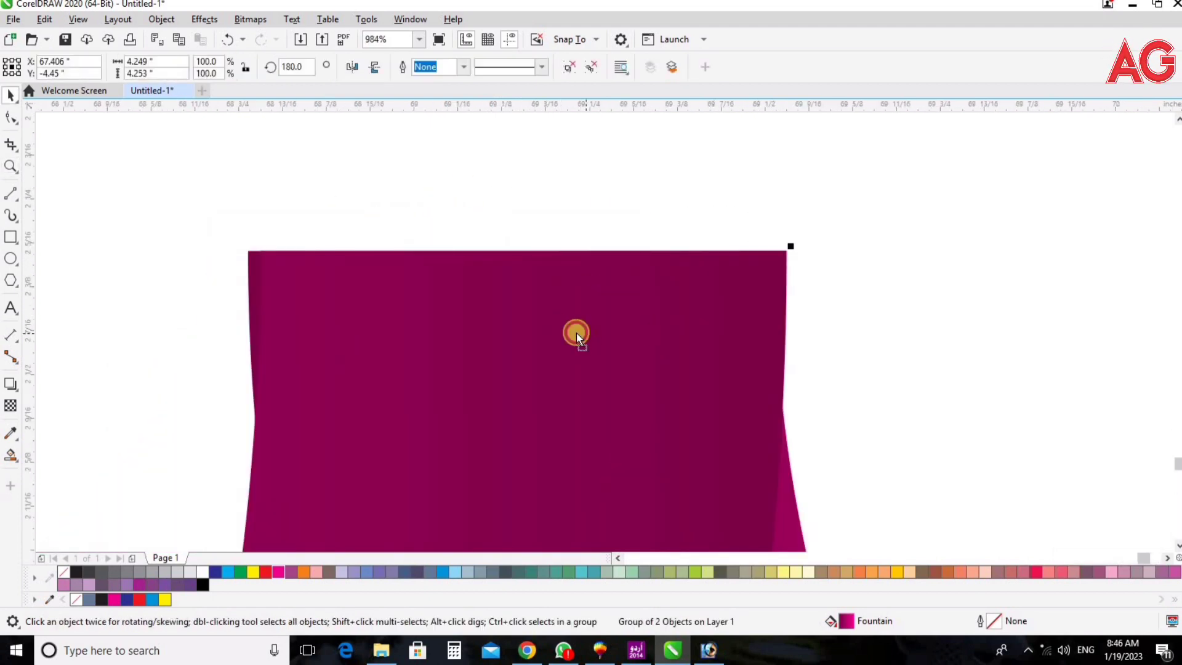
{"action": "left_click_drag", "start_coordinate": [576, 333], "coordinate": [573, 330]}
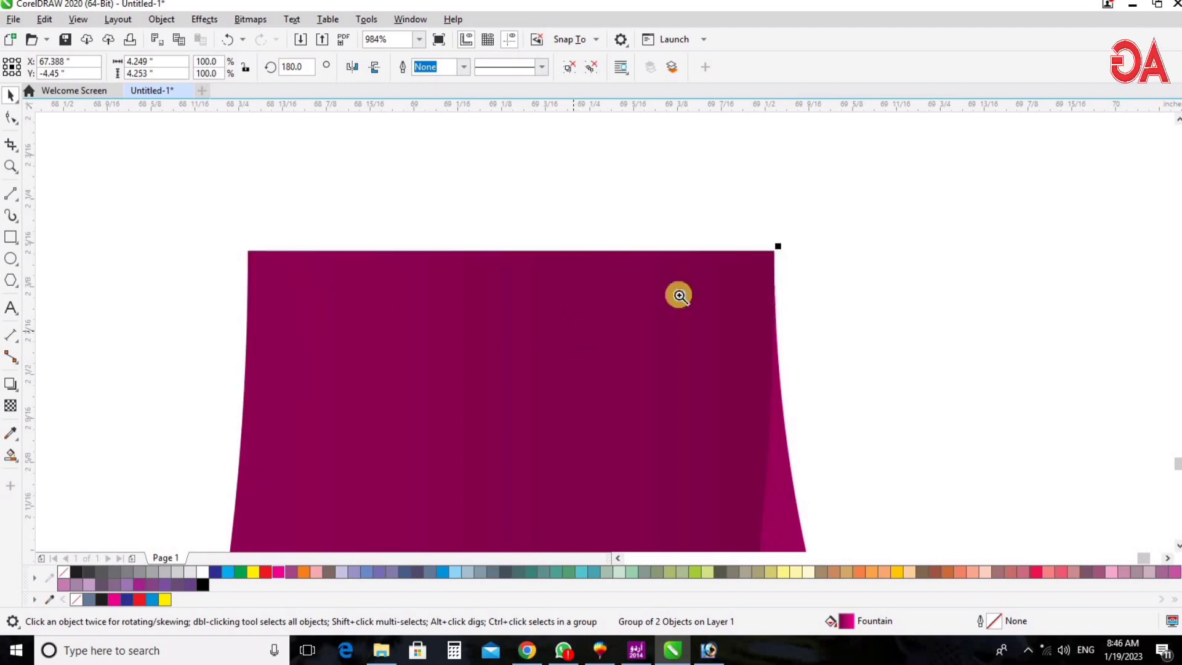
- Try to match the mirrored group's upper end corner exactly to the original's corner
{"action": "key", "text": "z"}
{"action": "left_click_drag", "start_coordinate": [736, 231], "coordinate": [842, 293]}
{"action": "left_click_drag", "start_coordinate": [408, 229], "coordinate": [630, 318]}
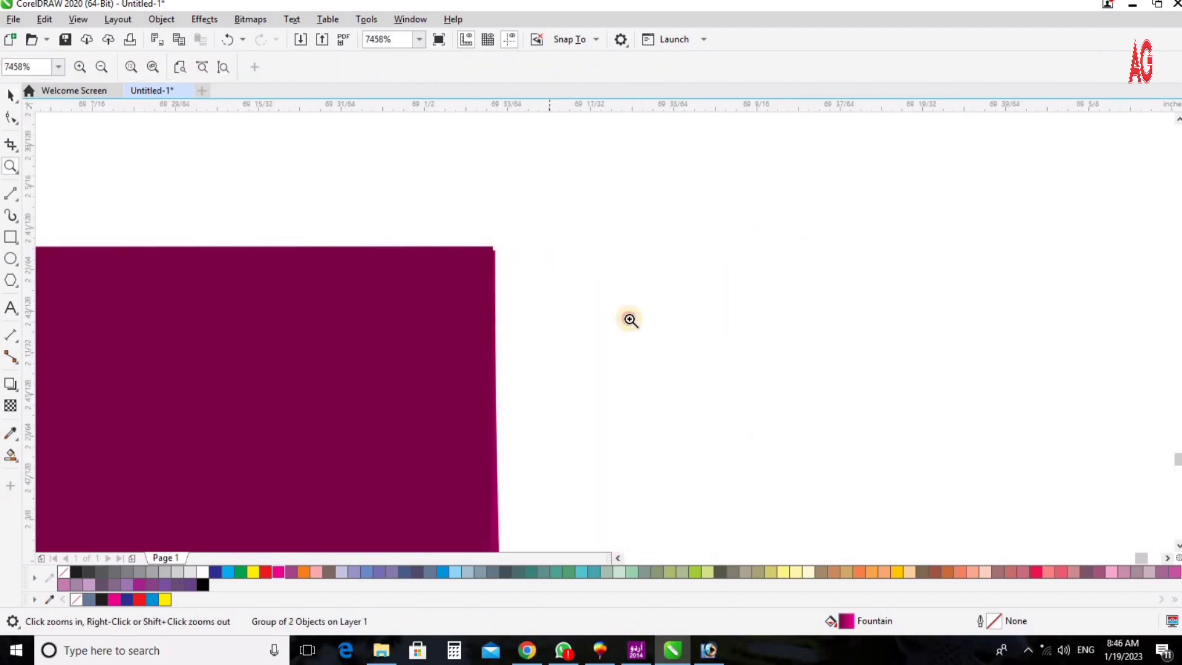
{"action": "key", "text": "space"}
{"action": "left_click_drag", "start_coordinate": [464, 332], "coordinate": [475, 402]}
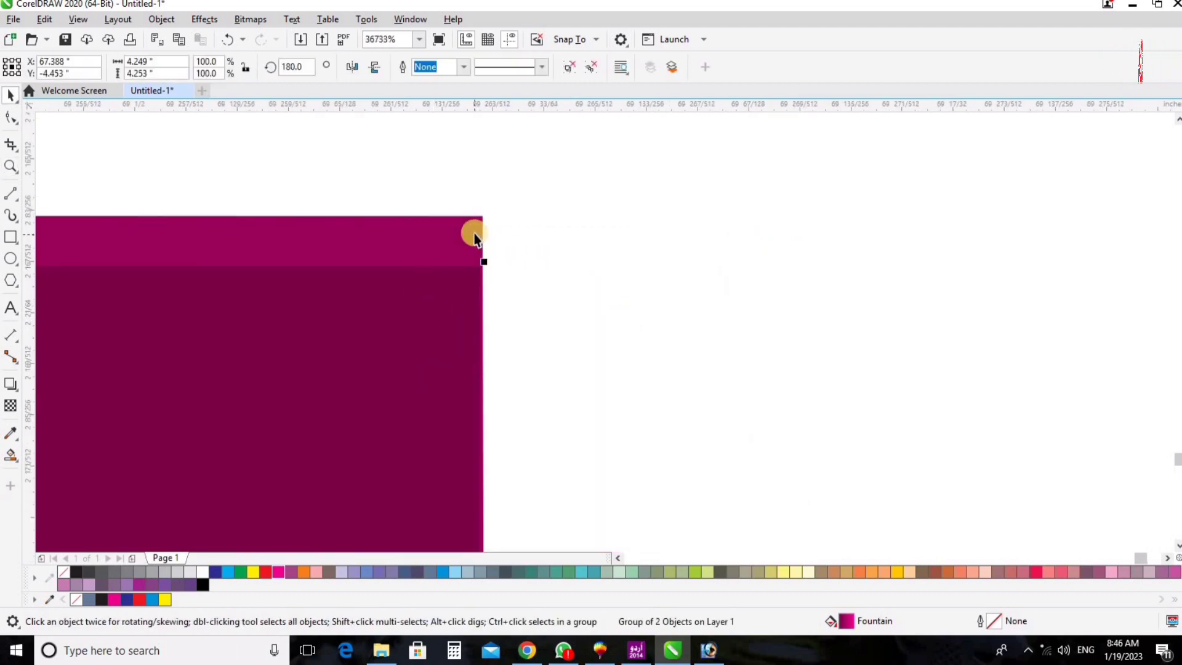
- Shift the mirrored group slightly down and to the right of the original segments
{"action": "key", "text": "z"}
{"action": "key", "text": "F4"}
{"action": "left_click_drag", "start_coordinate": [769, 364], "coordinate": [1052, 397]}
{"action": "left_click_drag", "start_coordinate": [437, 179], "coordinate": [1086, 421]}
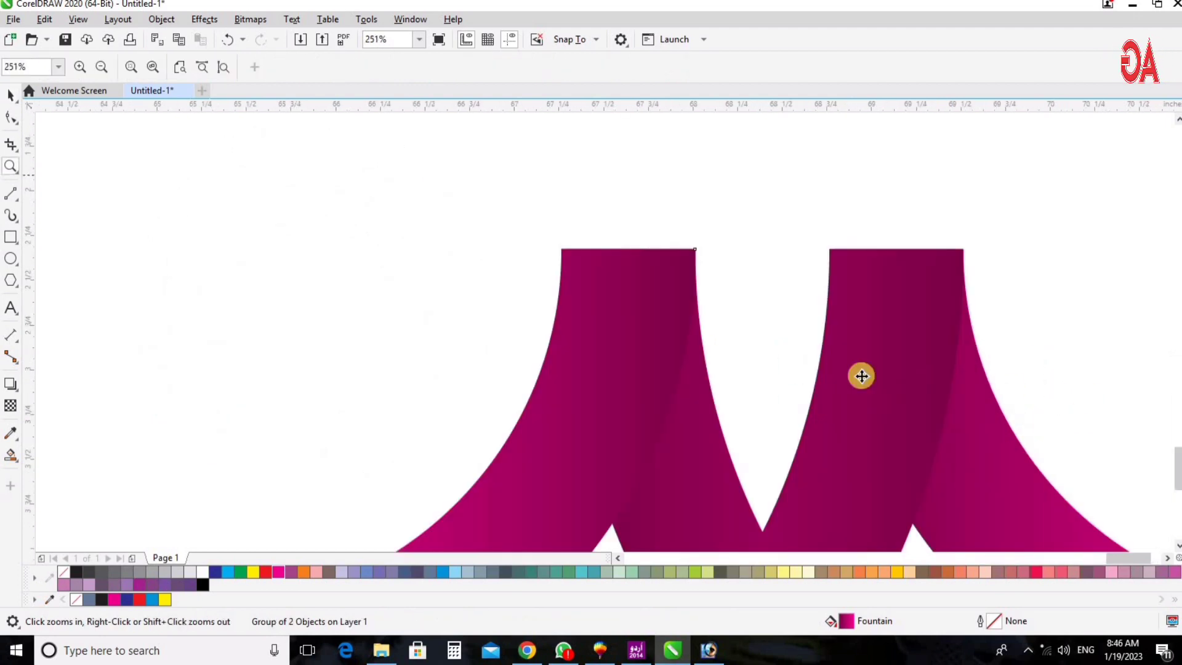
{"action": "key", "text": "space"}
{"action": "left_click_drag", "start_coordinate": [786, 322], "coordinate": [802, 389]}
- Ungroup both the mirrored group and the original group of segments
{"action": "left_click", "coordinate": [436, 64]}
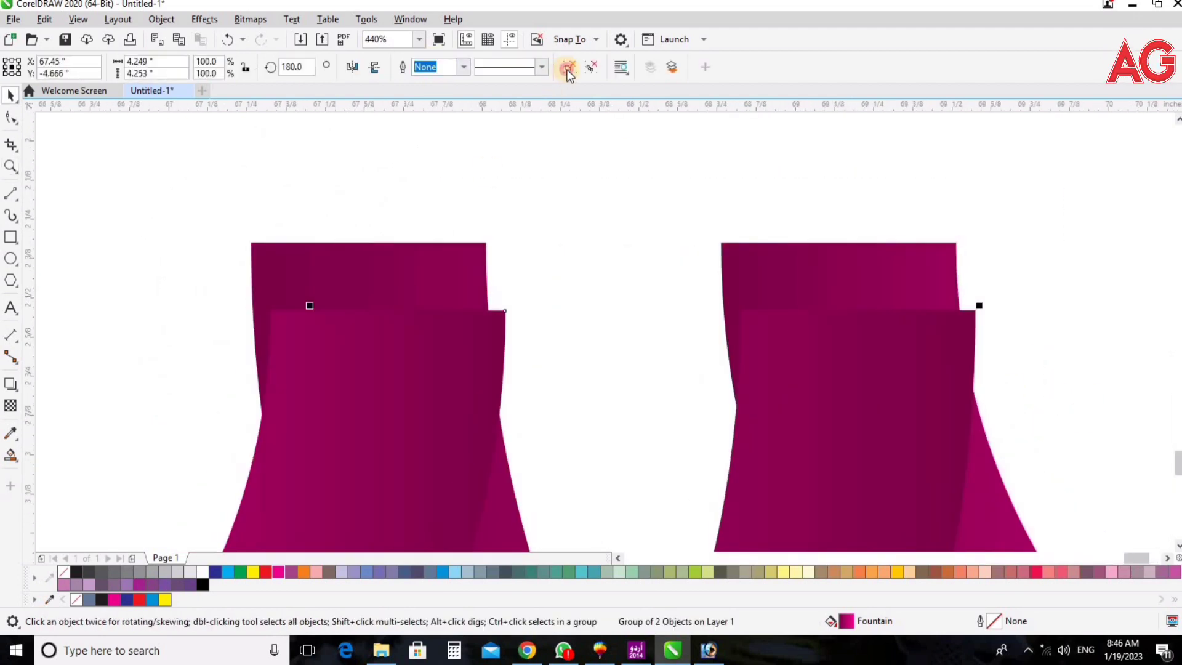
{"action": "left_click", "coordinate": [821, 221]}
{"action": "key", "text": "Tab"}
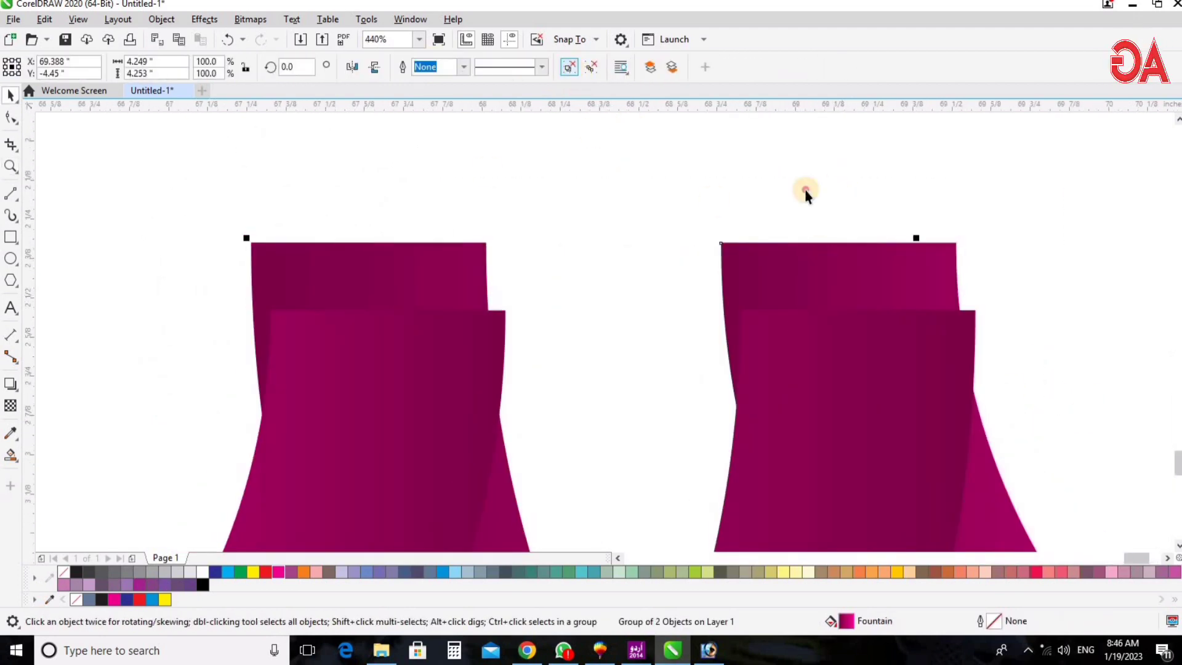
{"action": "key", "text": "ctrl+u"}
- Top-align each overlapping pair: the mirrored outer with the original inner segment, and the mirrored inner with the original outer segment
{"action": "left_click", "coordinate": [858, 351]}
{"action": "left_click", "coordinate": [833, 255], "text": "shift"}
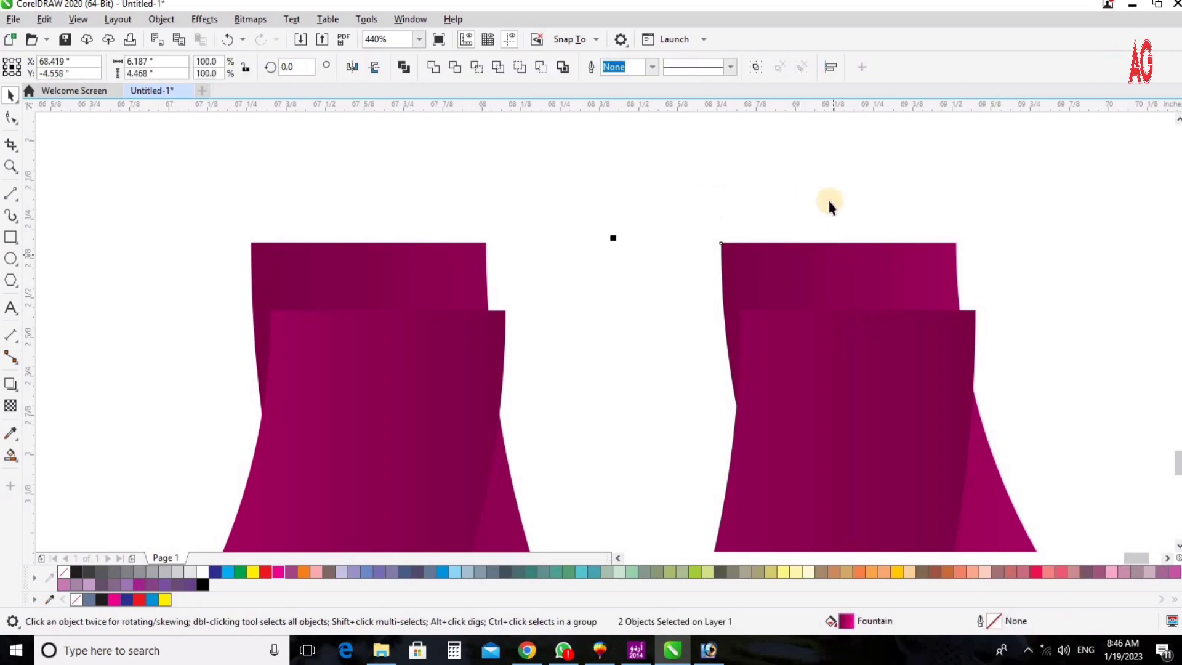
{"action": "key", "text": "t"}
{"action": "key", "text": "Escape"}
{"action": "left_click", "coordinate": [374, 273]}
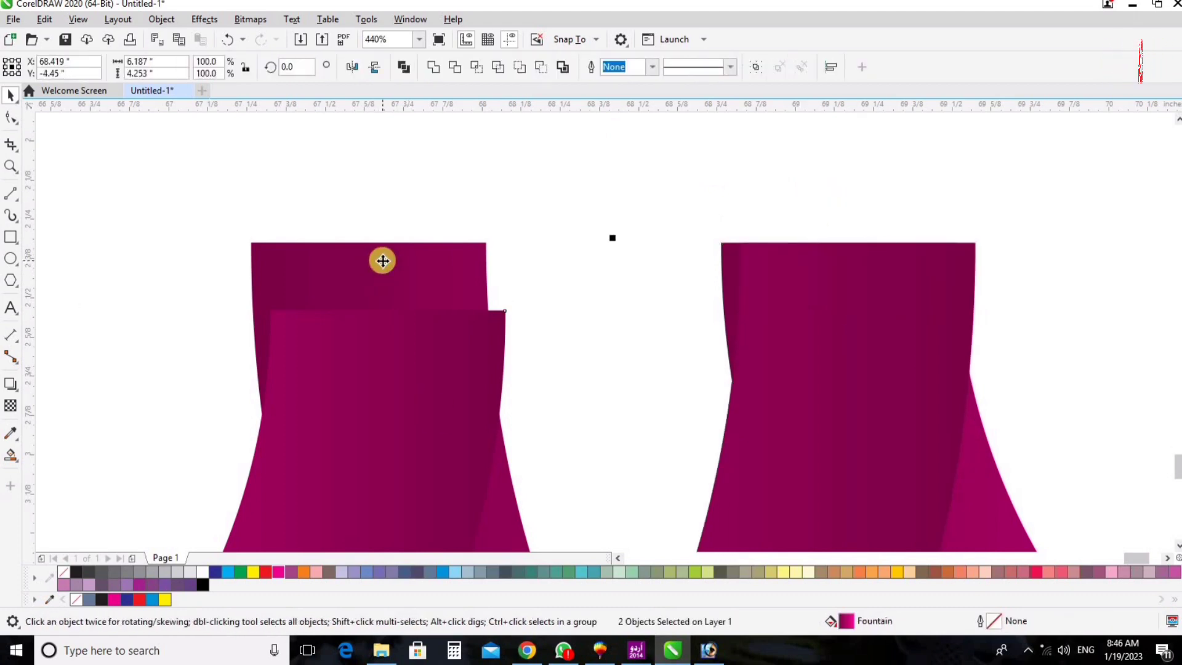
{"action": "key", "text": "t"}
- Regroup the two mirrored segments, and regroup the two original segments as a separate group
{"action": "key", "text": "z"}
{"action": "left_click_drag", "start_coordinate": [177, 214], "coordinate": [1064, 388]}
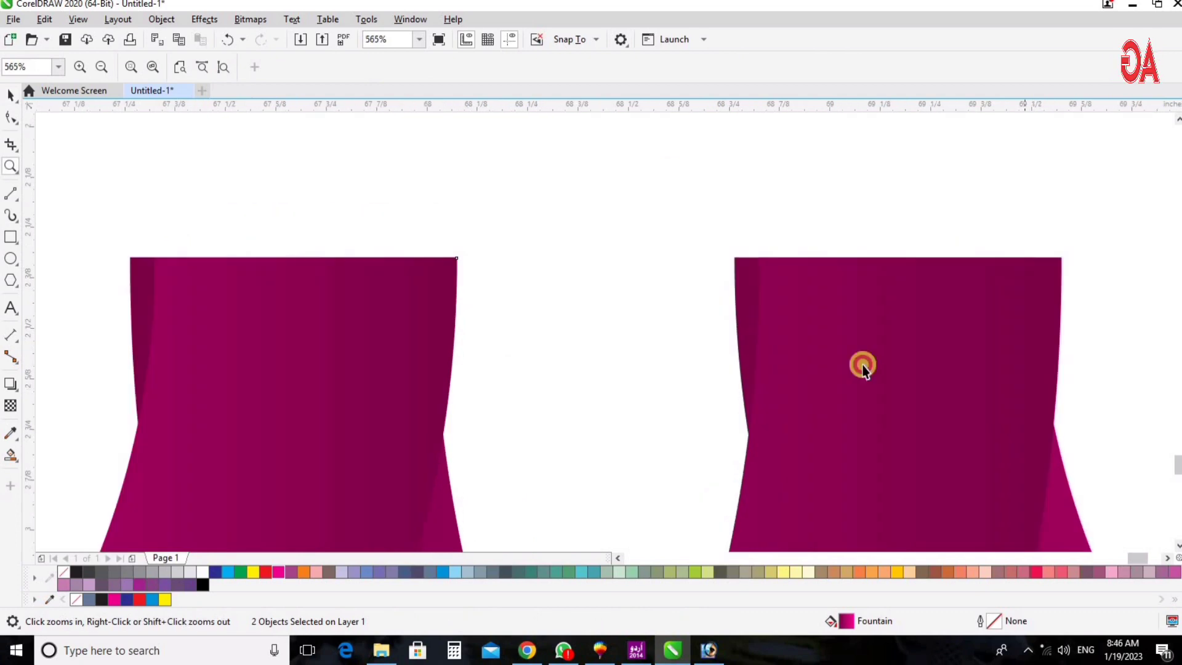
{"action": "key", "text": "space"}
{"action": "left_click", "coordinate": [302, 349]}
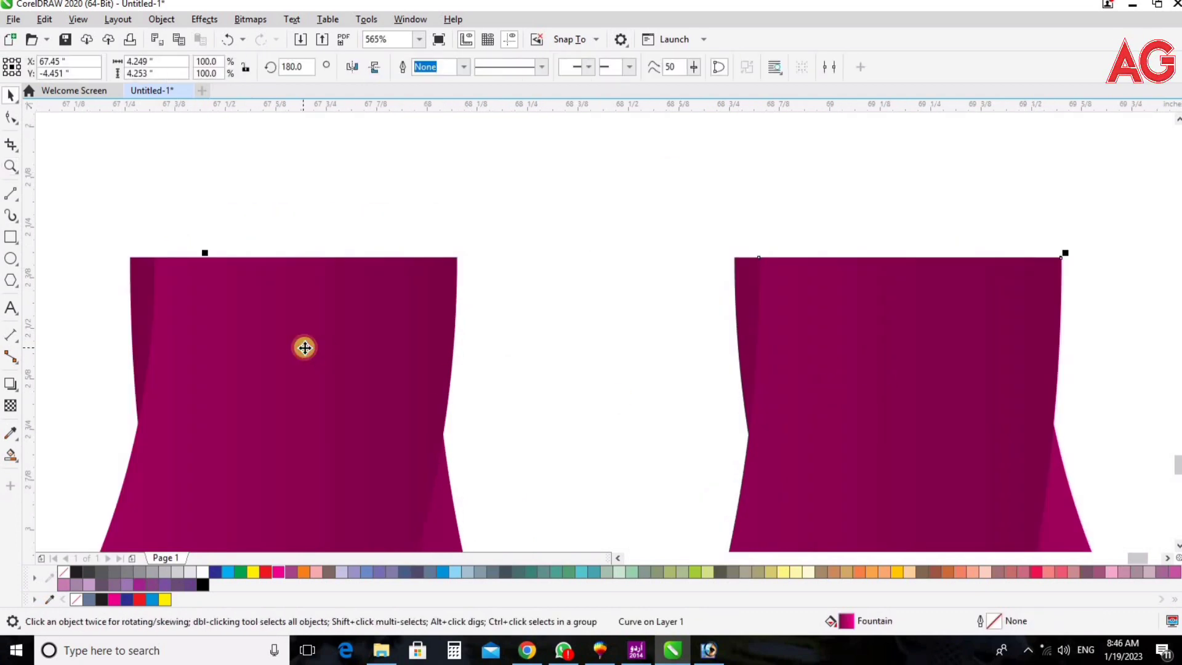
{"action": "left_click", "coordinate": [305, 348], "text": "shift"}
{"action": "key", "text": "ctrl+g"}
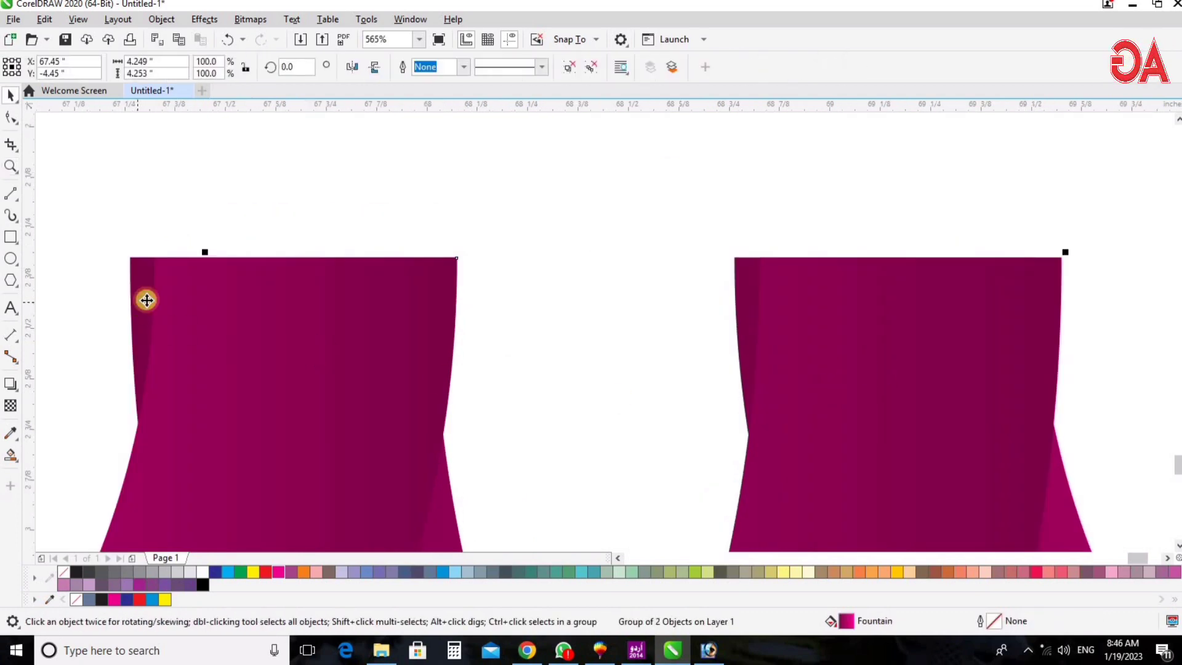
{"action": "left_click", "coordinate": [739, 308]}
{"action": "left_click", "coordinate": [739, 301], "text": "shift"}
{"action": "key", "text": "ctrl+g"}
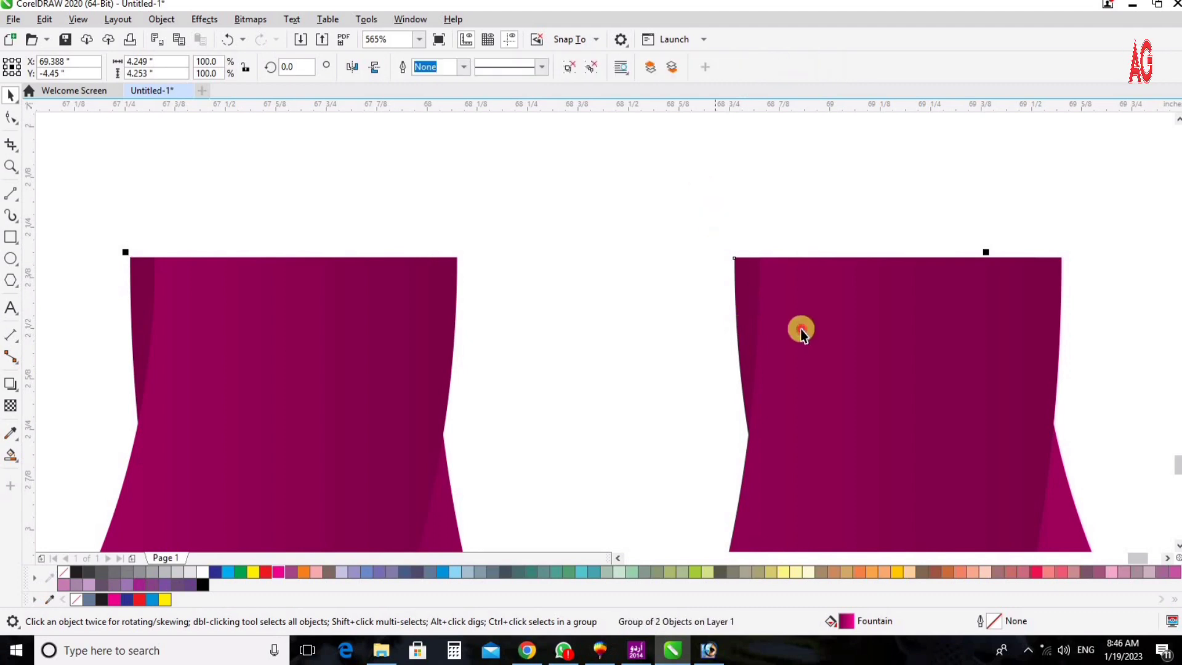
- Move the mirrored group horizontally to the left until its upper ends coincide with the original's, at about X 67.389 inches
{"action": "left_click_drag", "start_coordinate": [805, 324], "coordinate": [778, 327]}
{"action": "key", "text": "ctrl+z"}
{"action": "key", "text": "F2"}
{"action": "left_click_drag", "start_coordinate": [686, 251], "coordinate": [880, 304]}
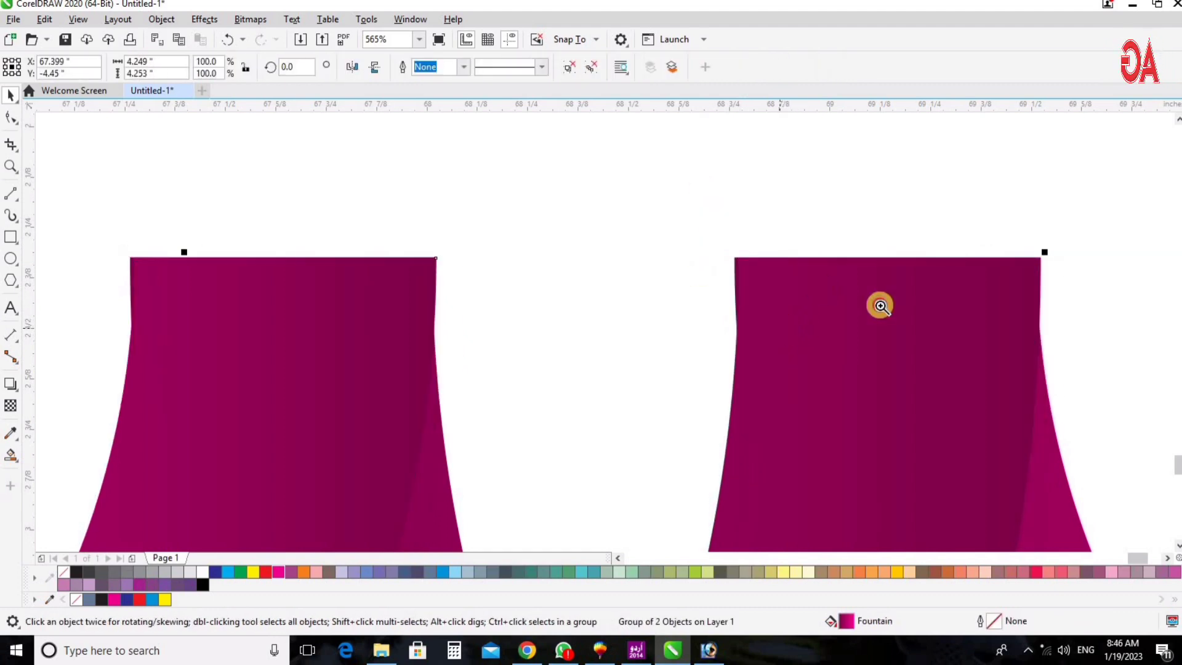
{"action": "left_click_drag", "start_coordinate": [401, 284], "coordinate": [377, 285]}
{"action": "key", "text": "F2"}
{"action": "left_click_drag", "start_coordinate": [265, 198], "coordinate": [420, 252]}
{"action": "key", "text": "F2"}
{"action": "left_click_drag", "start_coordinate": [328, 183], "coordinate": [623, 306]}
{"action": "left_click_drag", "start_coordinate": [448, 344], "coordinate": [437, 345]}
- Check how closely the two groups' upper ends match at the right-hand corner
{"action": "key", "text": "F4"}
{"action": "key", "text": "F2"}
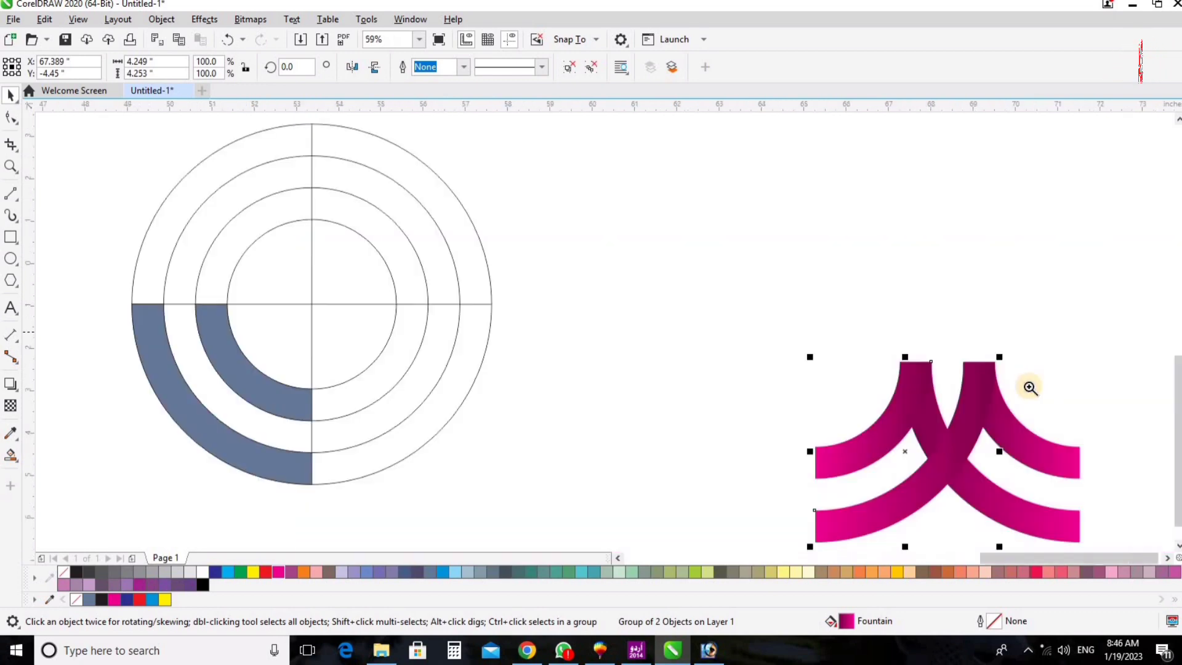
{"action": "left_click_drag", "start_coordinate": [957, 350], "coordinate": [1026, 381]}
{"action": "left_click_drag", "start_coordinate": [550, 246], "coordinate": [736, 334]}
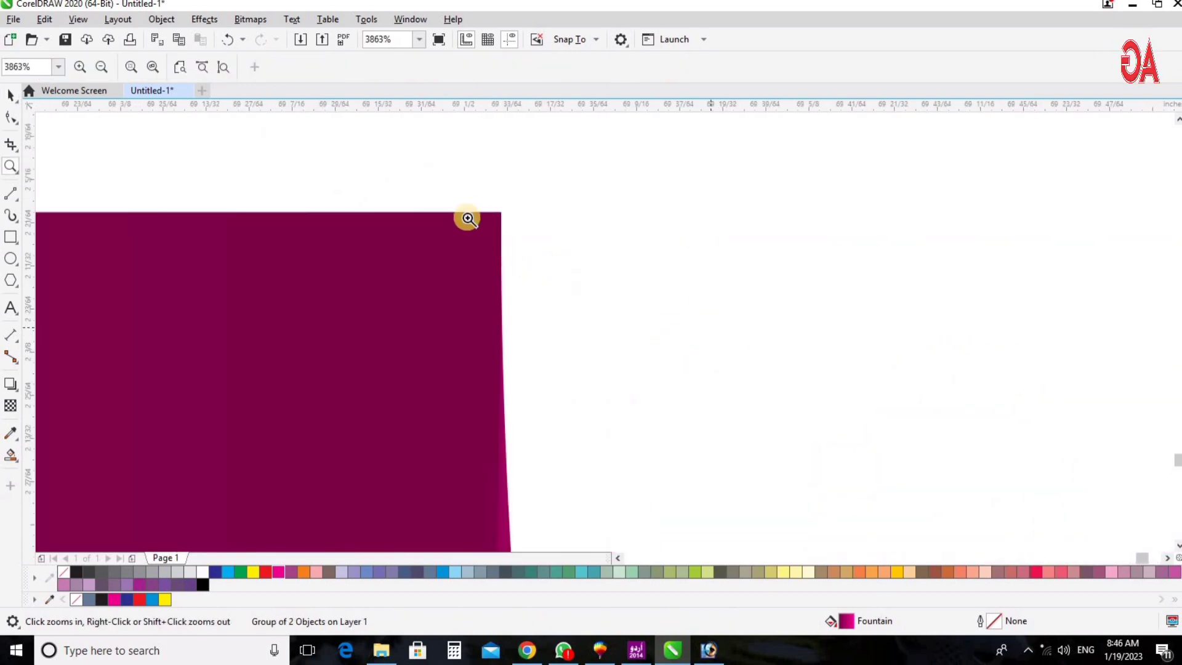
{"action": "left_click_drag", "start_coordinate": [468, 210], "coordinate": [556, 253]}
{"action": "key", "text": "F4"}
{"action": "key", "text": "space"}
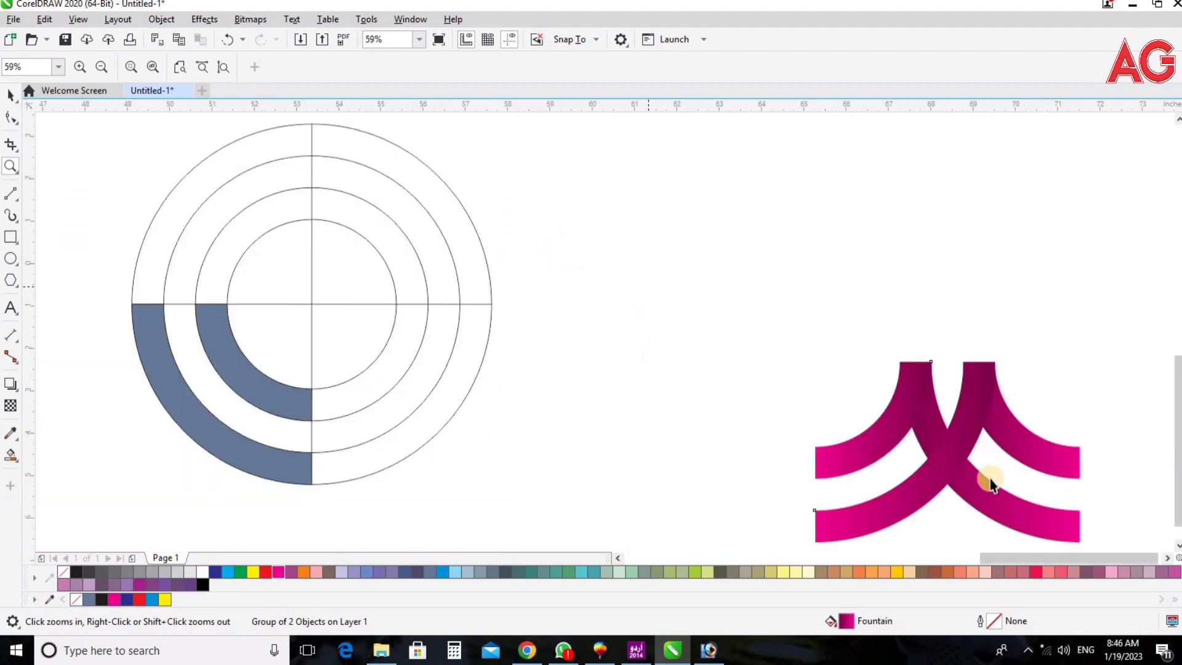
- Group the two overlapping halves and create a vertically mirrored copy directly below the original
{"action": "scroll", "coordinate": [966, 464], "scroll_direction": "down", "scroll_amount": 2}
{"action": "key", "text": "z"}
{"action": "left_click_drag", "start_coordinate": [725, 373], "coordinate": [1172, 562]}
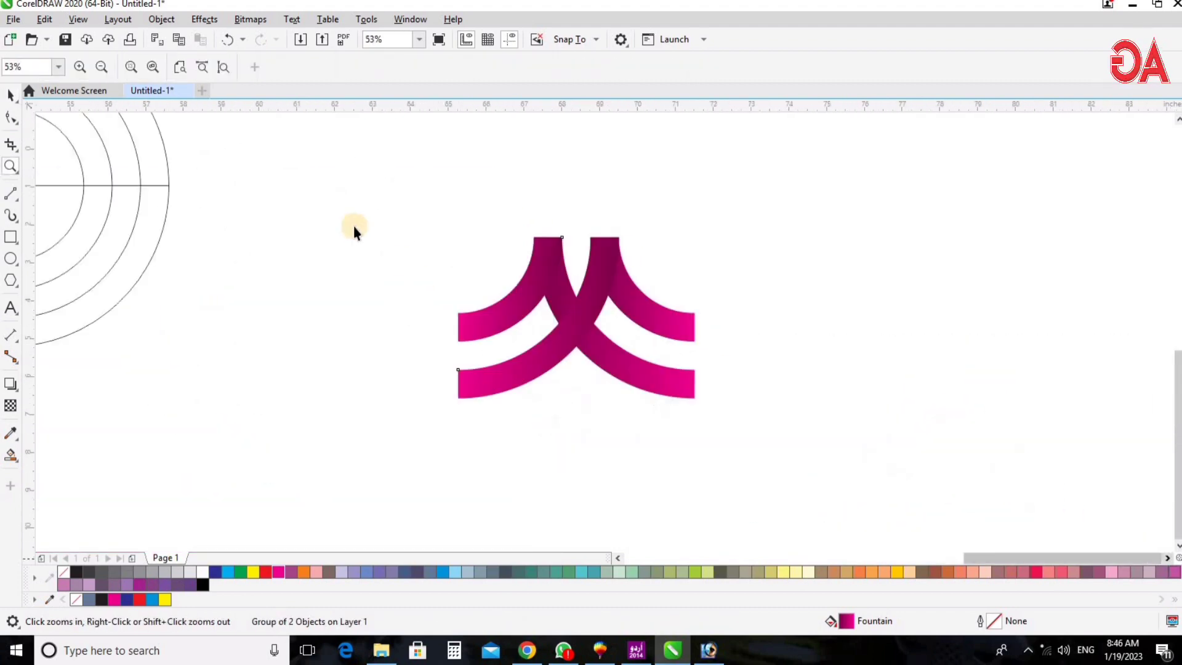
{"action": "key", "text": "space"}
{"action": "left_click_drag", "start_coordinate": [354, 227], "coordinate": [988, 521]}
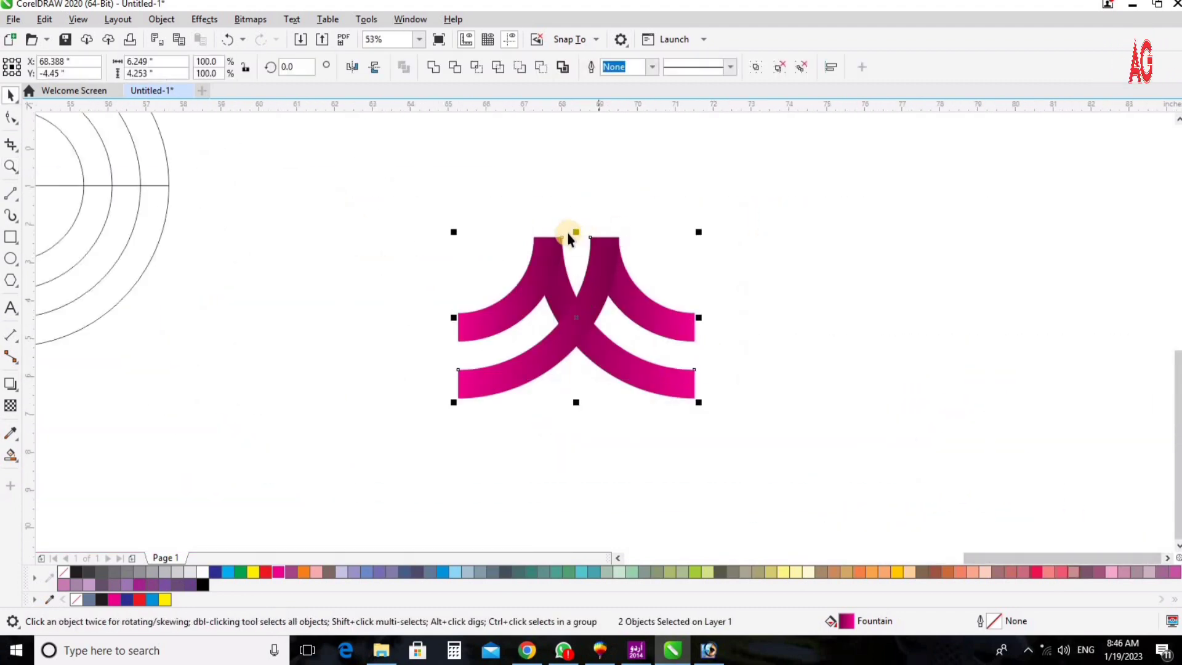
{"action": "key", "text": "ctrl+g"}
{"action": "left_click_drag", "start_coordinate": [575, 232], "coordinate": [582, 406]}
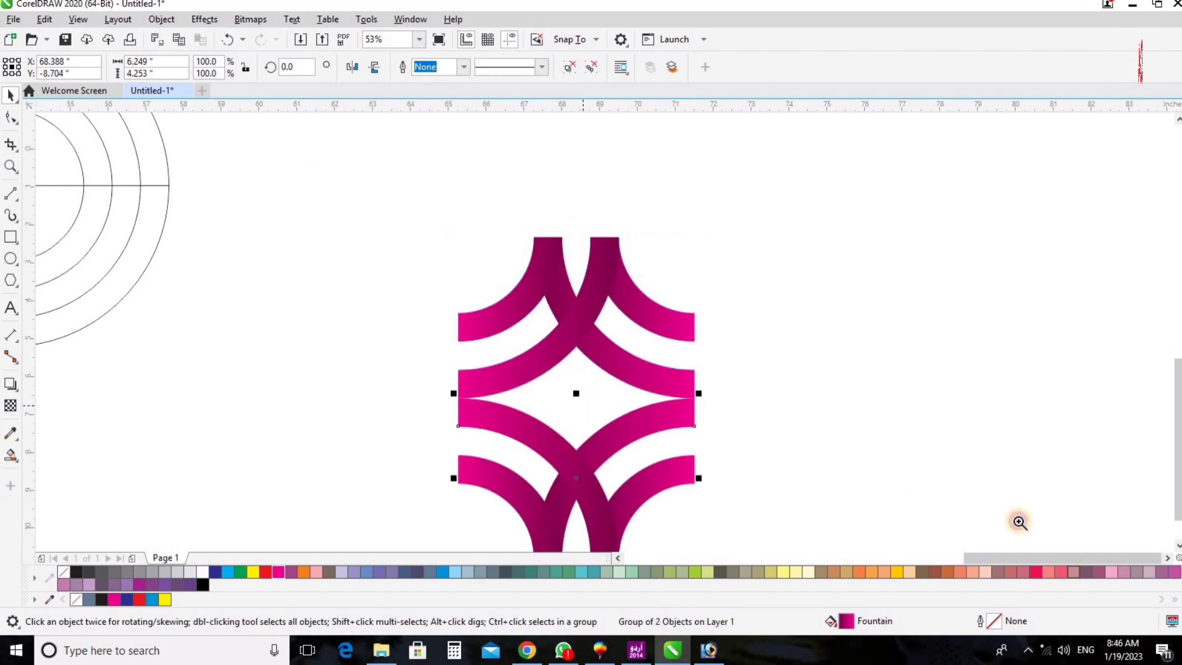
- Move the mirrored copy straight up until its side arms overlap the original's, at about Y -6.481 inches
{"action": "key", "text": "space"}
{"action": "left_click_drag", "start_coordinate": [327, 174], "coordinate": [1007, 517]}
{"action": "key", "text": "space"}
{"action": "left_click_drag", "start_coordinate": [403, 443], "coordinate": [414, 311]}
- Fine-tune the mirrored copy's vertical position to about Y -6.453 inches and check the overlapping arm ends up close
{"action": "key", "text": "space"}
{"action": "left_click_drag", "start_coordinate": [248, 261], "coordinate": [421, 328]}
{"action": "left_click_drag", "start_coordinate": [461, 248], "coordinate": [683, 400]}
{"action": "key", "text": "space"}
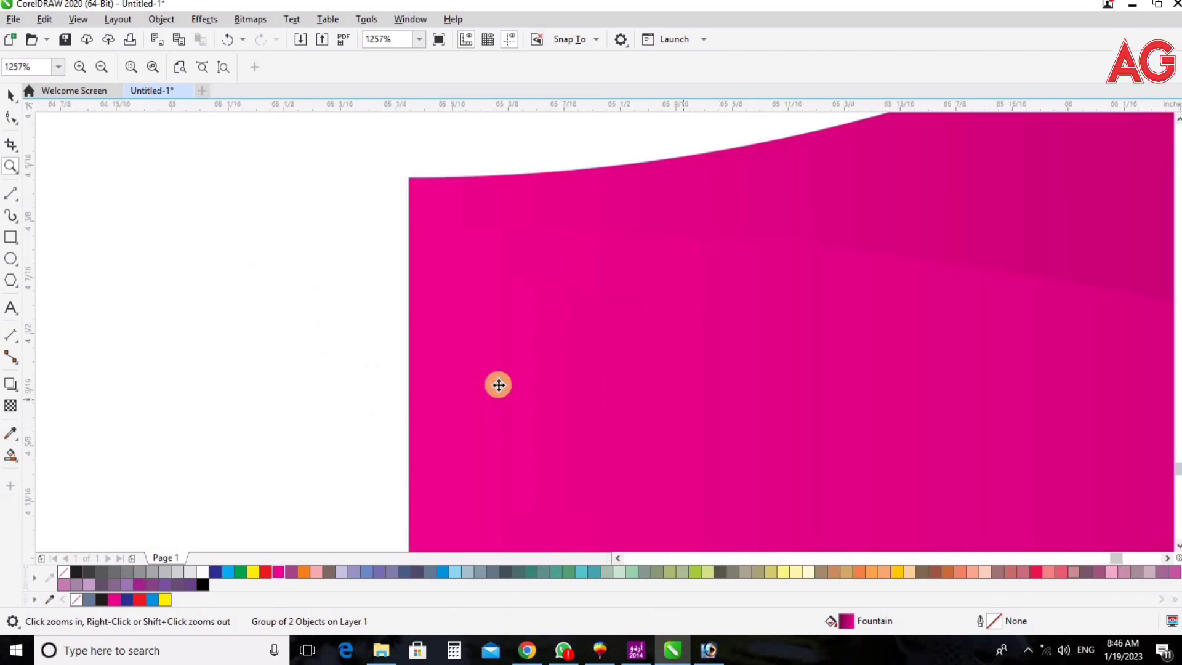
{"action": "scroll", "coordinate": [498, 381], "scroll_direction": "down", "scroll_amount": 3}
{"action": "key", "text": "F2"}
{"action": "left_click_drag", "start_coordinate": [405, 476], "coordinate": [627, 540]}
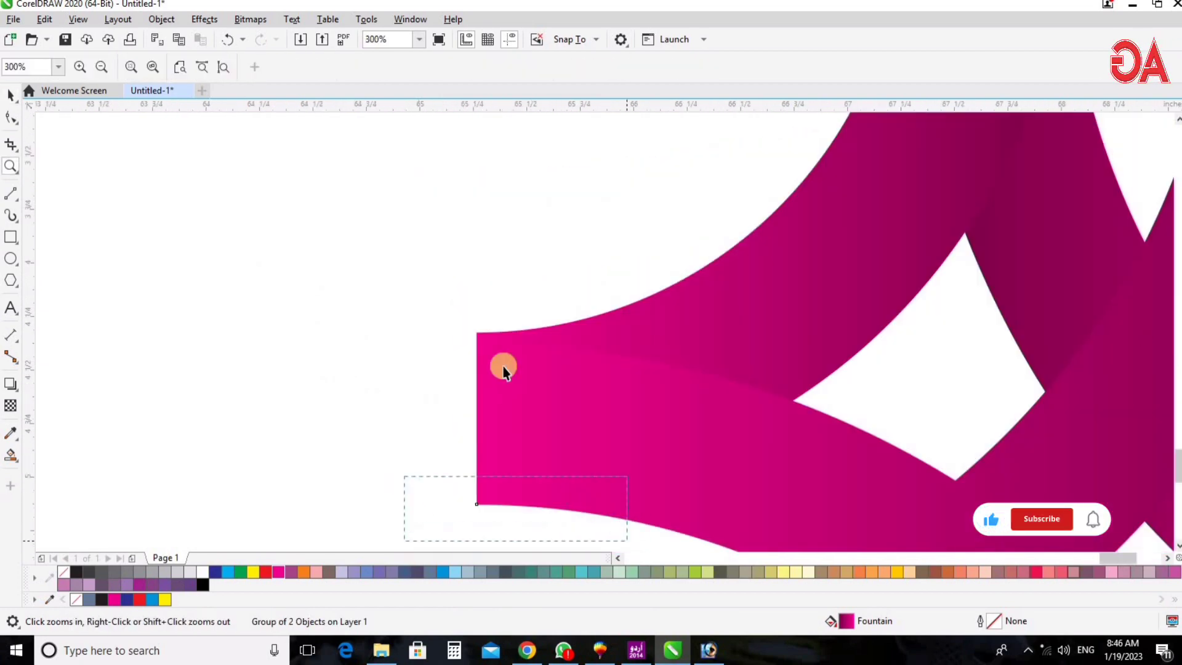
{"action": "key", "text": "space"}
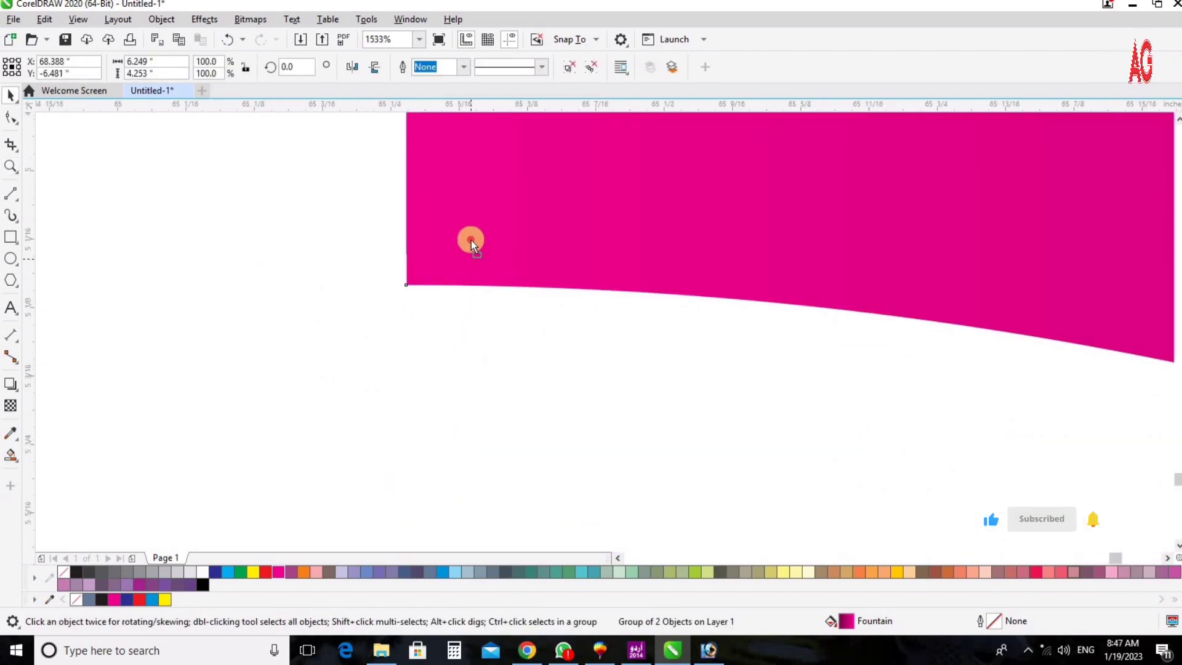
{"action": "left_click_drag", "start_coordinate": [471, 240], "coordinate": [471, 237]}
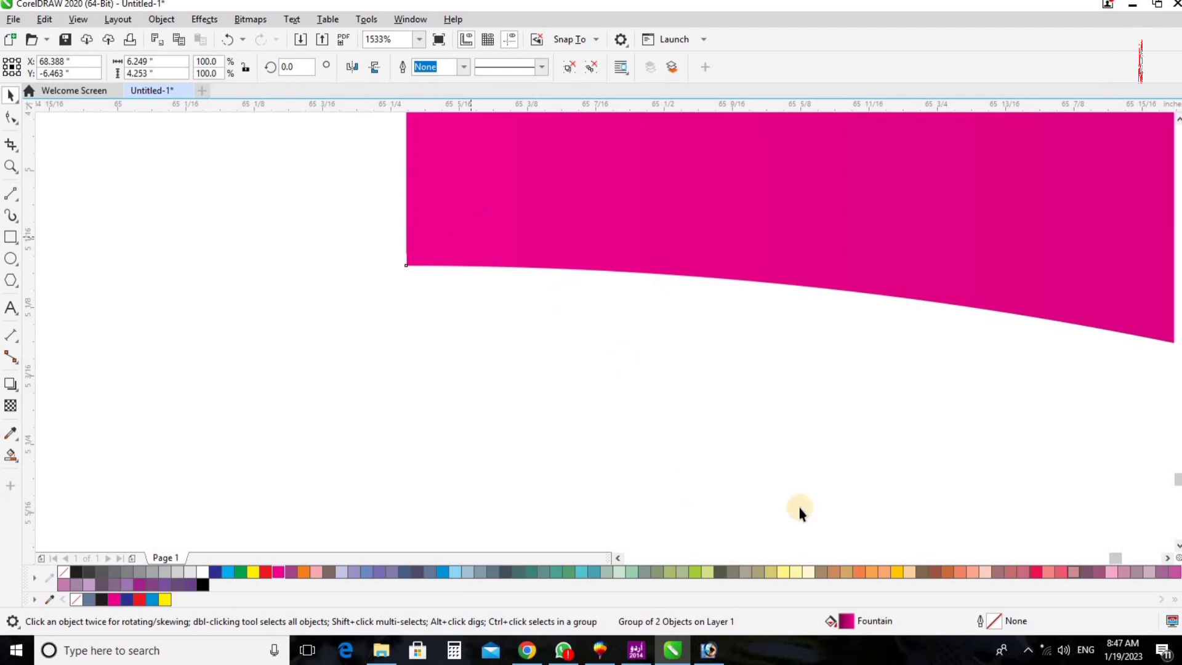
{"action": "key", "text": "F4"}
{"action": "key", "text": "F2"}
{"action": "key", "text": "space"}
{"action": "mouse_move", "coordinate": [505, 445]}
{"action": "left_mouse_down"}
{"action": "mouse_move", "coordinate": [510, 386]}
{"action": "mouse_move", "coordinate": [511, 448]}
{"action": "left_mouse_up"}
{"action": "key", "text": "z"}
{"action": "left_click_drag", "start_coordinate": [367, 339], "coordinate": [507, 377]}
{"action": "left_click_drag", "start_coordinate": [369, 176], "coordinate": [614, 272]}
- Delete the concentric-circle construction grid together with its filled segments
{"action": "key", "text": "space"}
{"action": "left_click_drag", "start_coordinate": [322, 316], "coordinate": [637, 453]}
{"action": "key", "text": "F3"}
{"action": "scroll", "coordinate": [696, 305], "scroll_direction": "down", "scroll_amount": 1}
{"action": "key", "text": "Delete"}
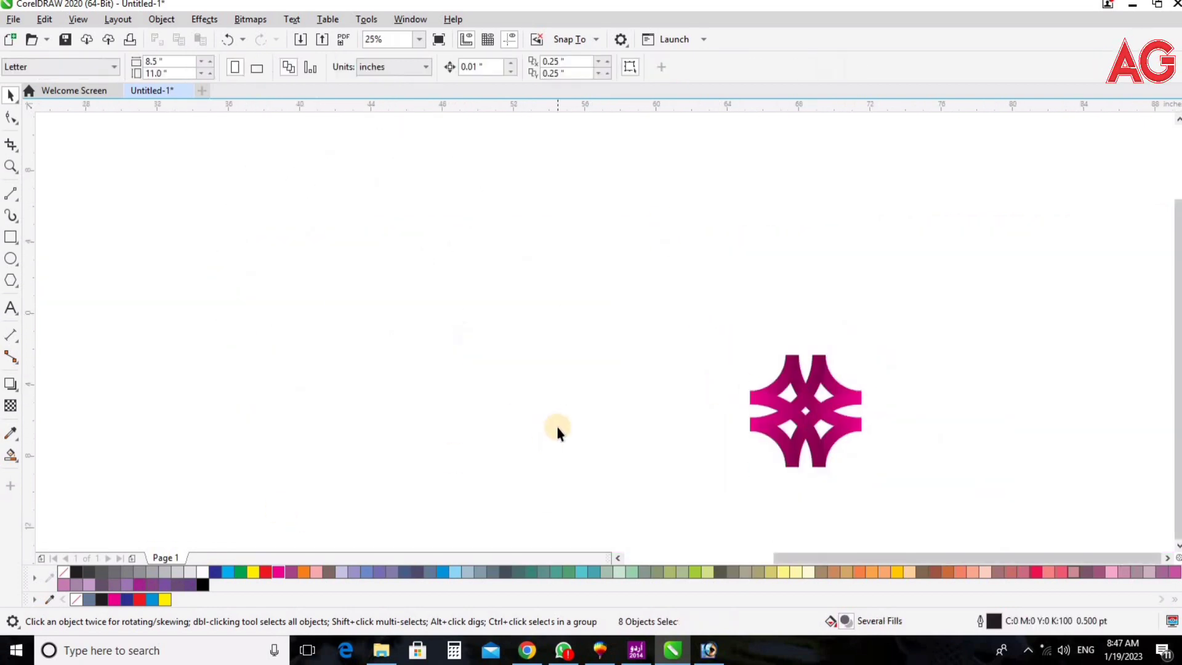
- Ungroup all nested groups of the emblem into individual segments
{"action": "key", "text": "F4"}
{"action": "scroll", "coordinate": [766, 485], "scroll_direction": "down", "scroll_amount": 1}
{"action": "key", "text": "z"}
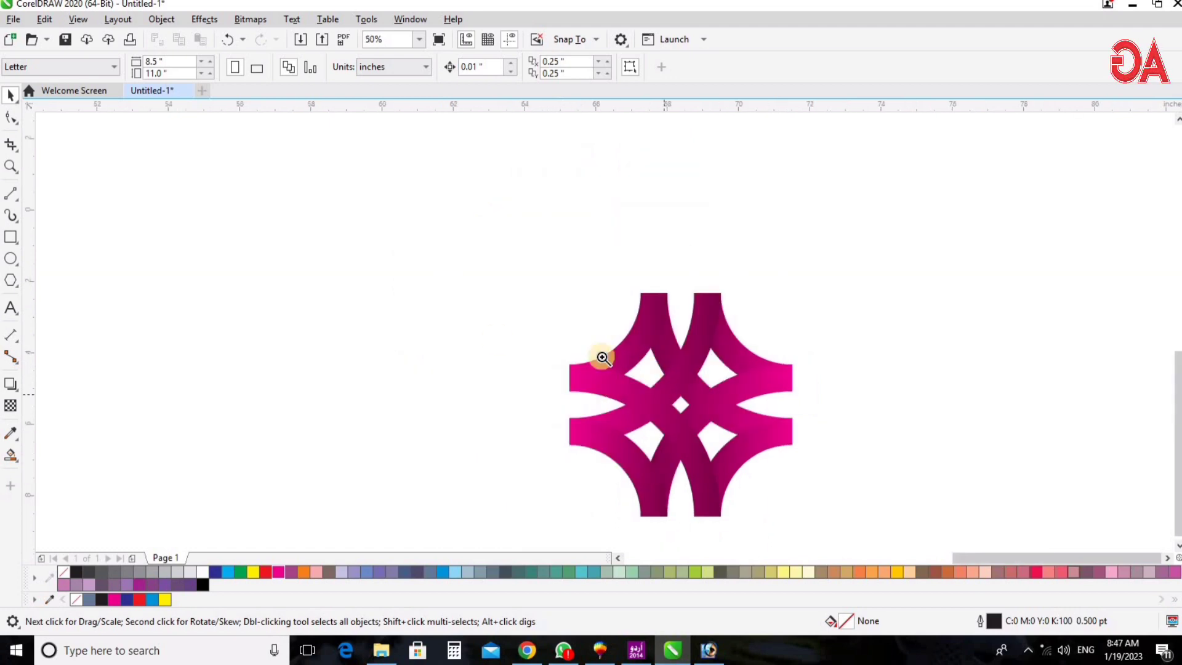
{"action": "left_click_drag", "start_coordinate": [447, 256], "coordinate": [1002, 552]}
{"action": "scroll", "coordinate": [1003, 557], "scroll_direction": "up", "scroll_amount": 1}
{"action": "key", "text": "space"}
{"action": "left_click", "coordinate": [602, 316]}
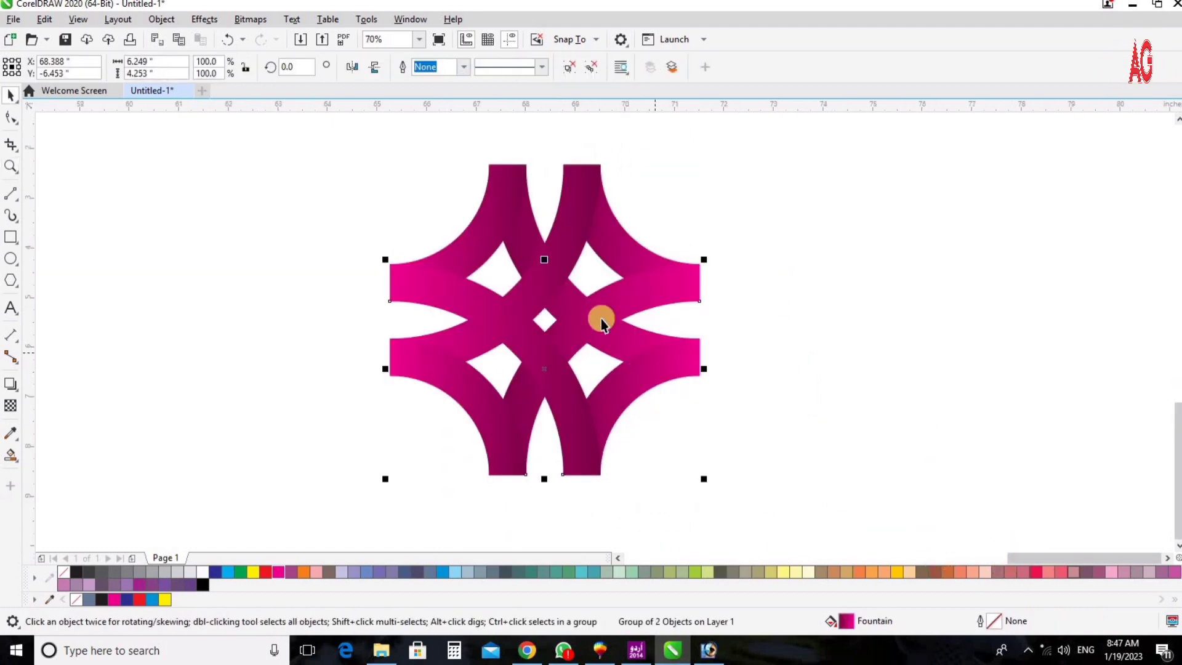
{"action": "scroll", "coordinate": [661, 352], "scroll_direction": "down", "scroll_amount": 1}
{"action": "key", "text": "ctrl+u"}
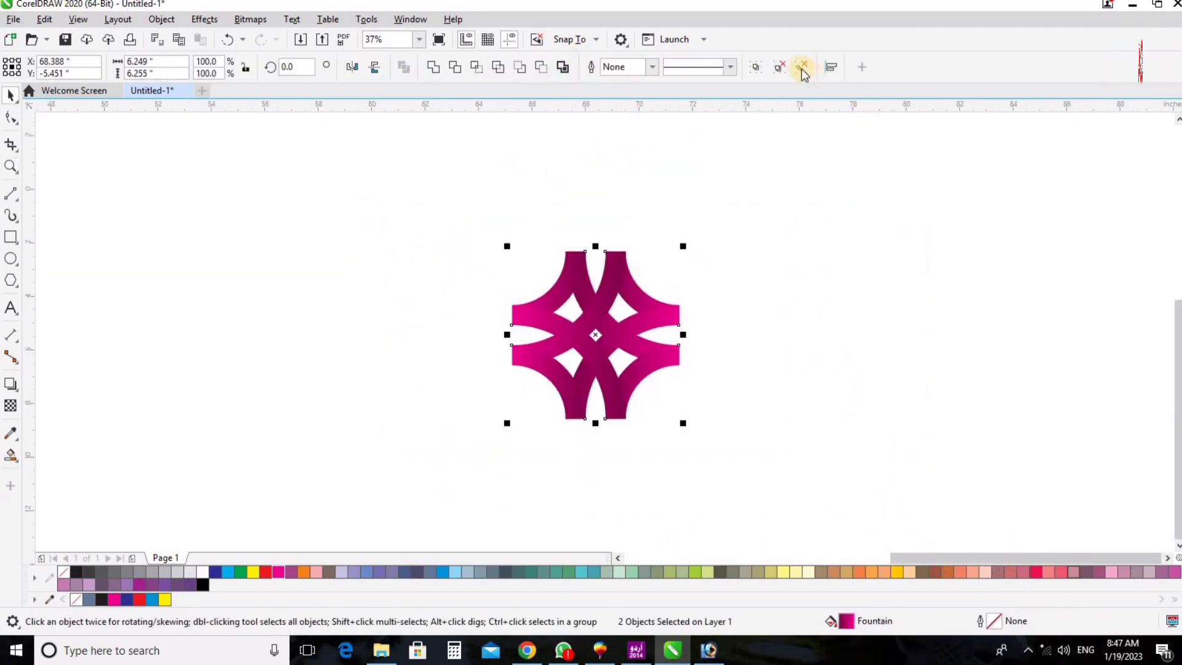
{"action": "key", "text": "F2"}
{"action": "left_click", "coordinate": [633, 325]}
{"action": "left_click", "coordinate": [851, 297]}
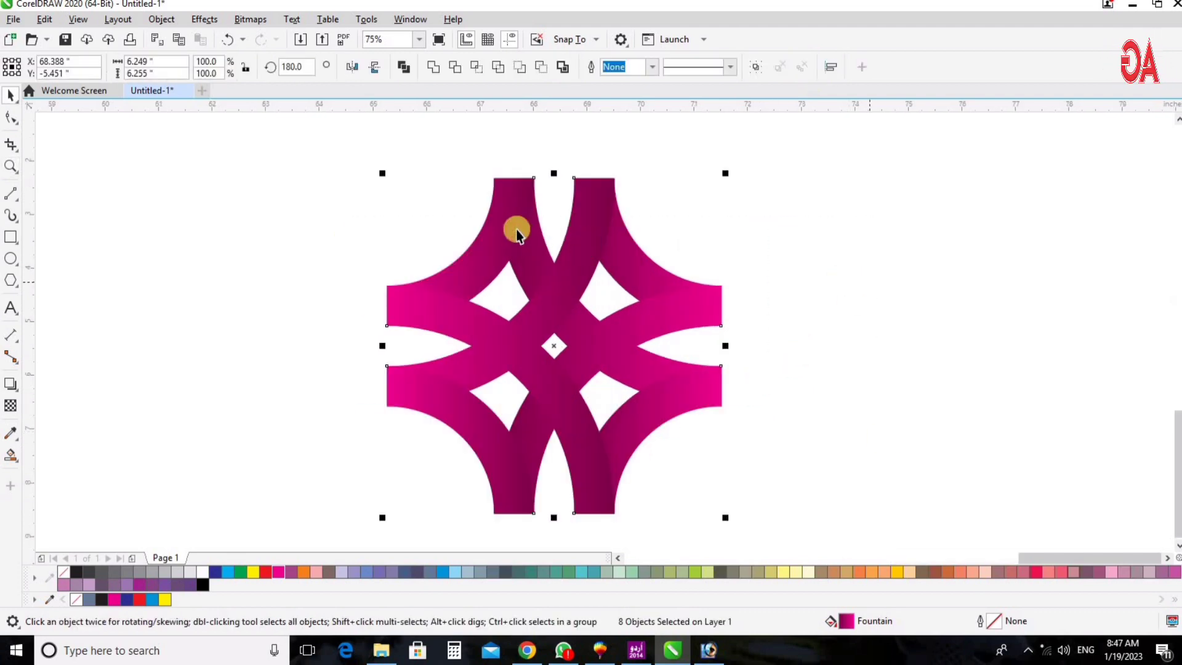
- Add a Multiply drop shadow, opacity 50 and feather 15, to the segment from the top-right prong to the lower-left arm
{"action": "left_click", "coordinate": [577, 252]}
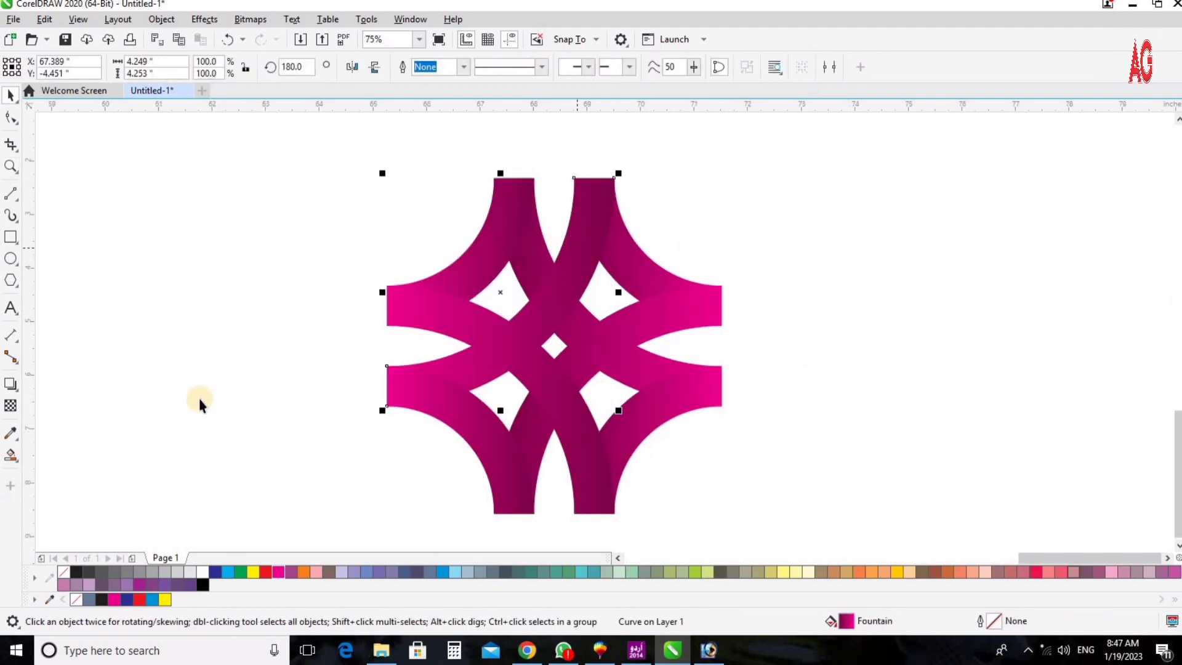
{"action": "left_click", "coordinate": [10, 383]}
{"action": "left_click_drag", "start_coordinate": [550, 313], "coordinate": [568, 403]}
{"action": "key", "text": "ctrl+z"}
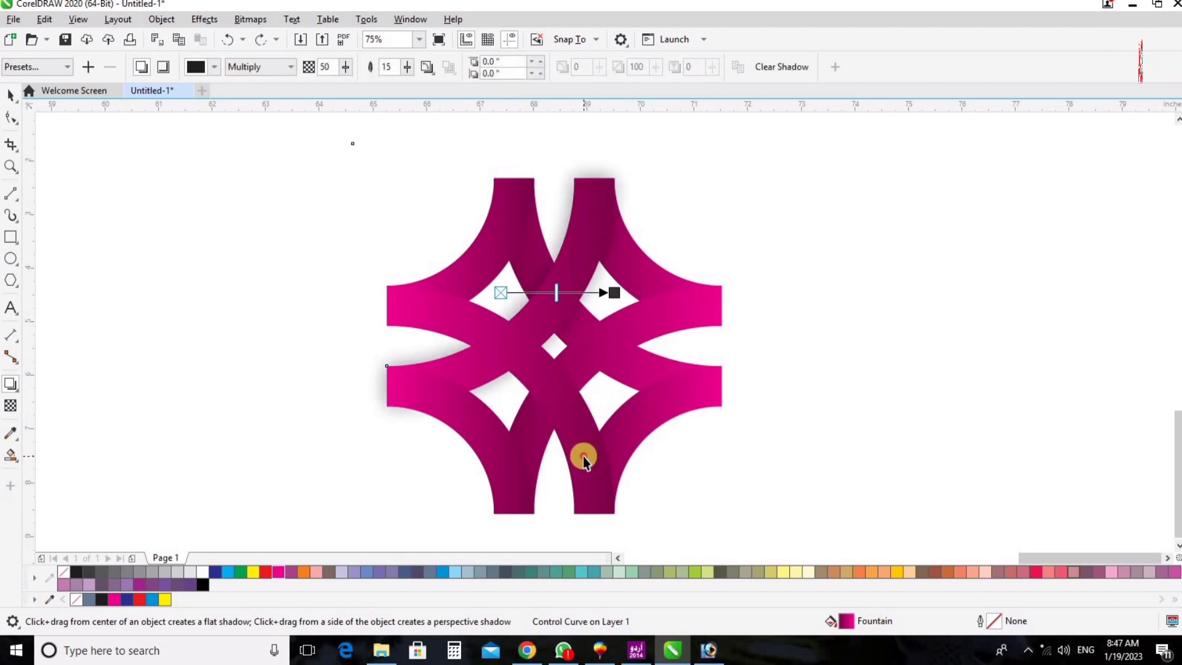
- Give the segment from the upper-left arm to the bottom-right prong a Multiply drop shadow with opacity 50 and feather 15
{"action": "key", "text": "space"}
{"action": "left_click", "coordinate": [11, 385]}
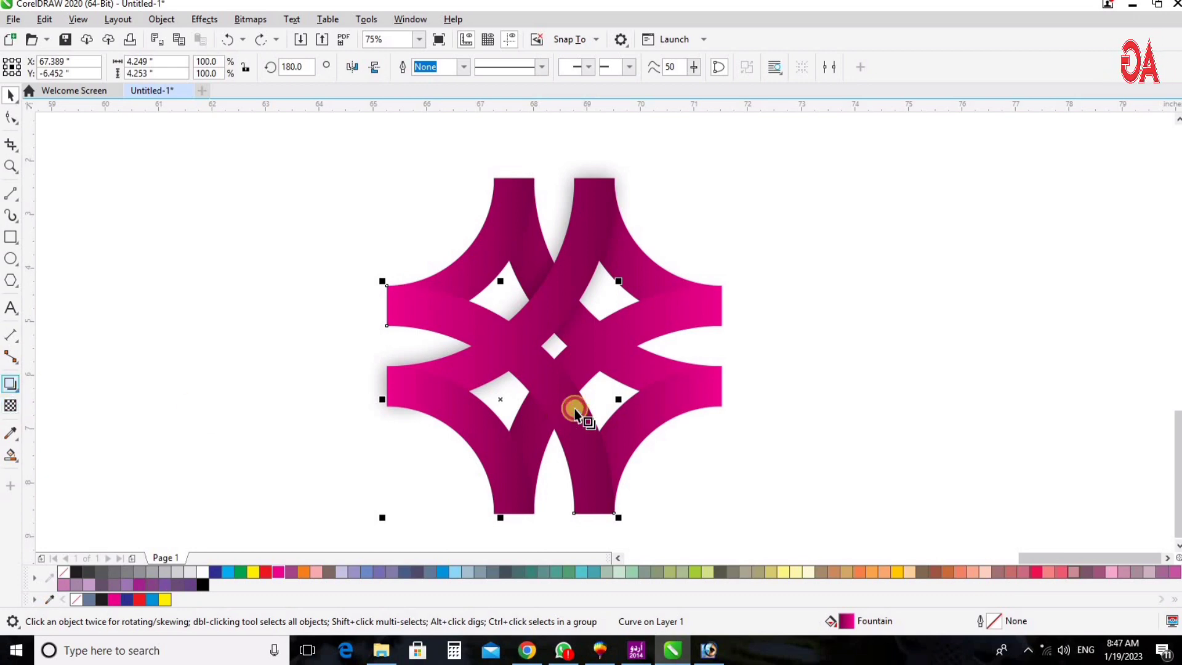
{"action": "left_click_drag", "start_coordinate": [552, 381], "coordinate": [613, 399]}
{"action": "key", "text": "ctrl+z"}
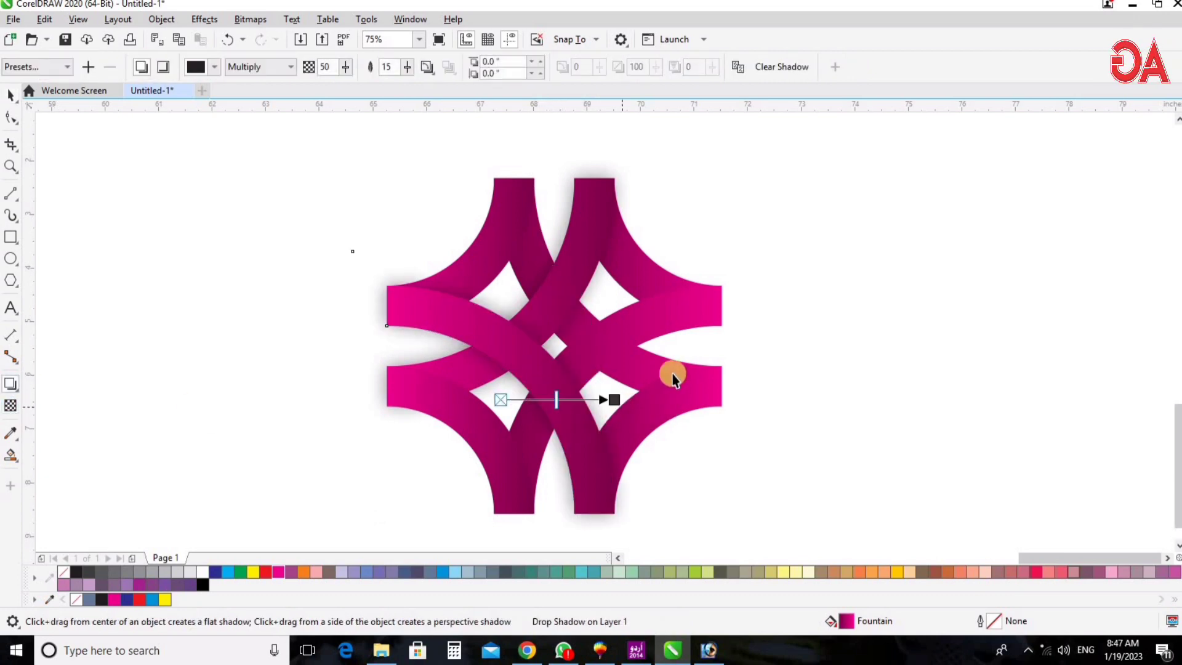
- Try to add a drop shadow to the segment from the top-left prong to the lower-right arm, undoing each attempt
{"action": "key", "text": "space"}
{"action": "left_click", "coordinate": [673, 372]}
{"action": "left_click", "coordinate": [11, 384]}
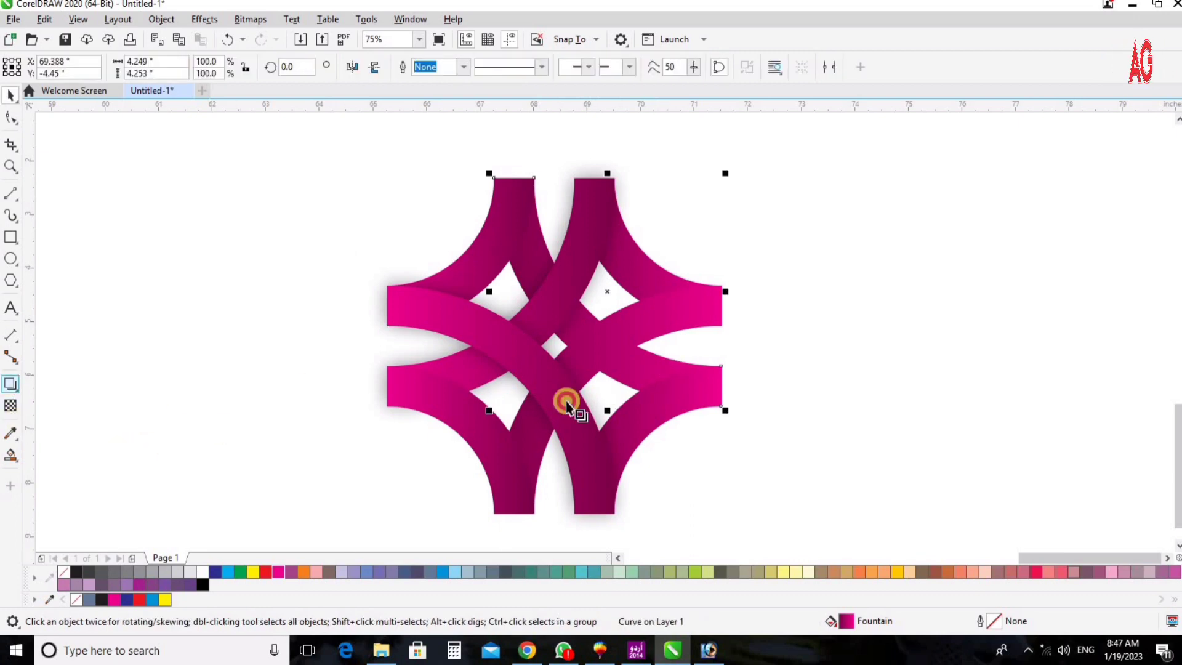
{"action": "left_click_drag", "start_coordinate": [637, 385], "coordinate": [672, 360]}
{"action": "key", "text": "z"}
{"action": "key", "text": "ctrl+z"}
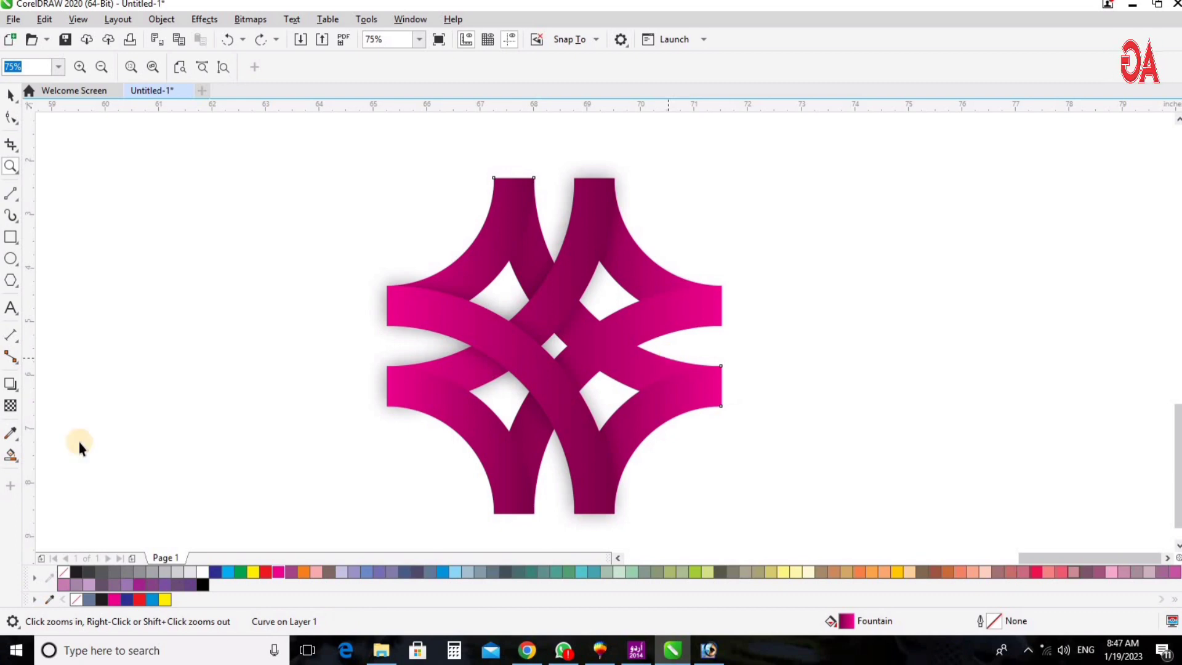
{"action": "left_click", "coordinate": [10, 384]}
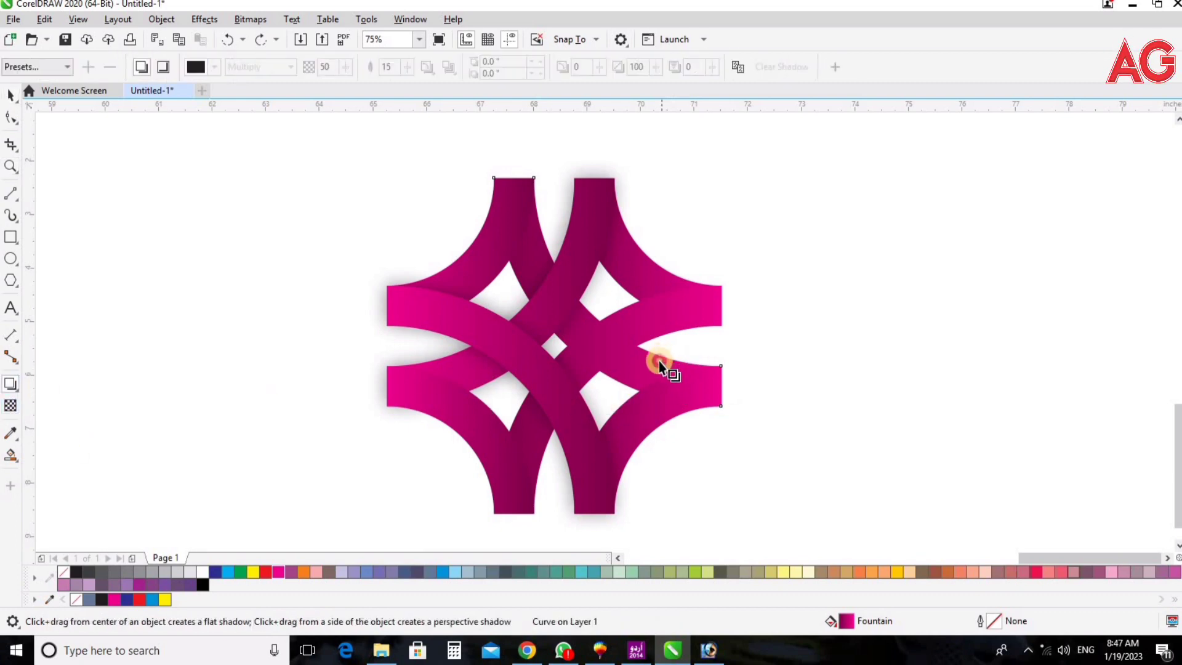
{"action": "left_click_drag", "start_coordinate": [658, 363], "coordinate": [744, 340]}
{"action": "key", "text": "ctrl+z"}
{"action": "key", "text": "space"}
{"action": "key", "text": "ctrl+z"}
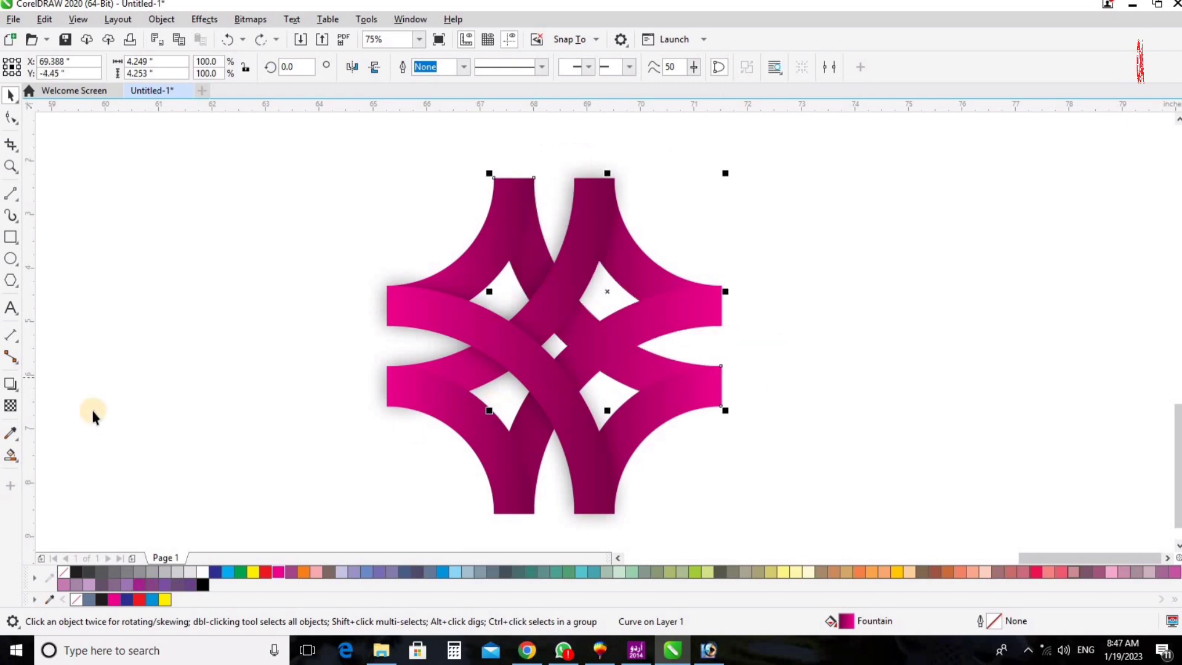
{"action": "left_click", "coordinate": [14, 387]}
{"action": "left_click", "coordinate": [76, 384]}
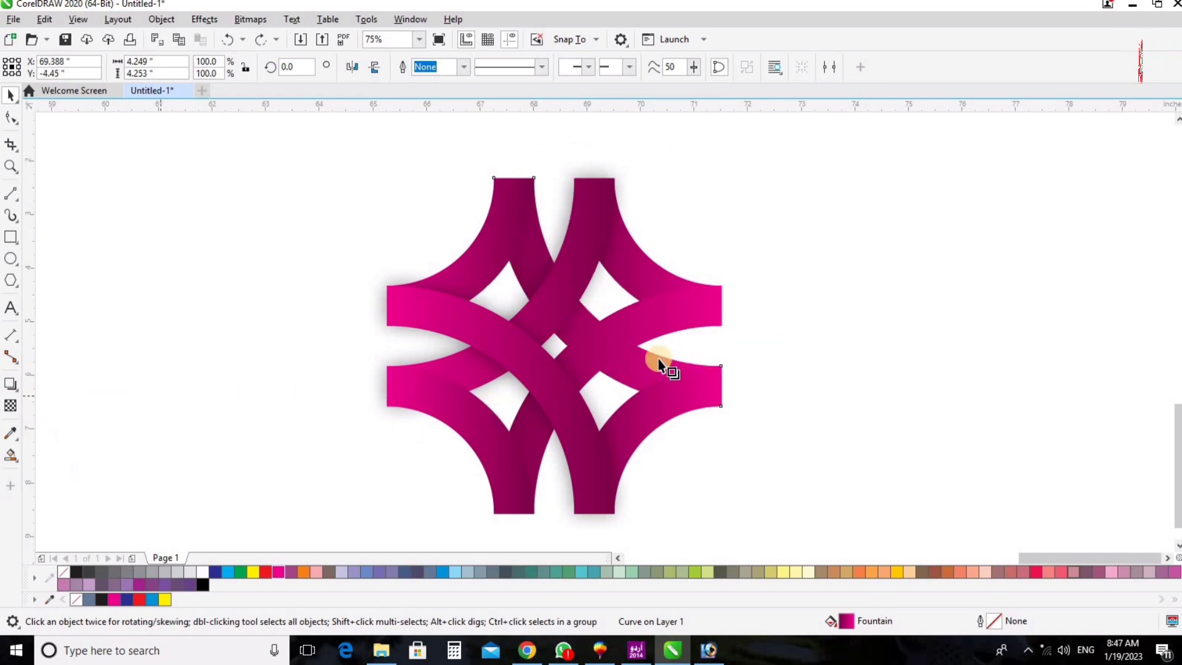
{"action": "left_click_drag", "start_coordinate": [655, 352], "coordinate": [650, 357]}
{"action": "key", "text": "ctrl+z"}
{"action": "key", "text": "ctrl+z"}
{"action": "key", "text": "ctrl+z"}
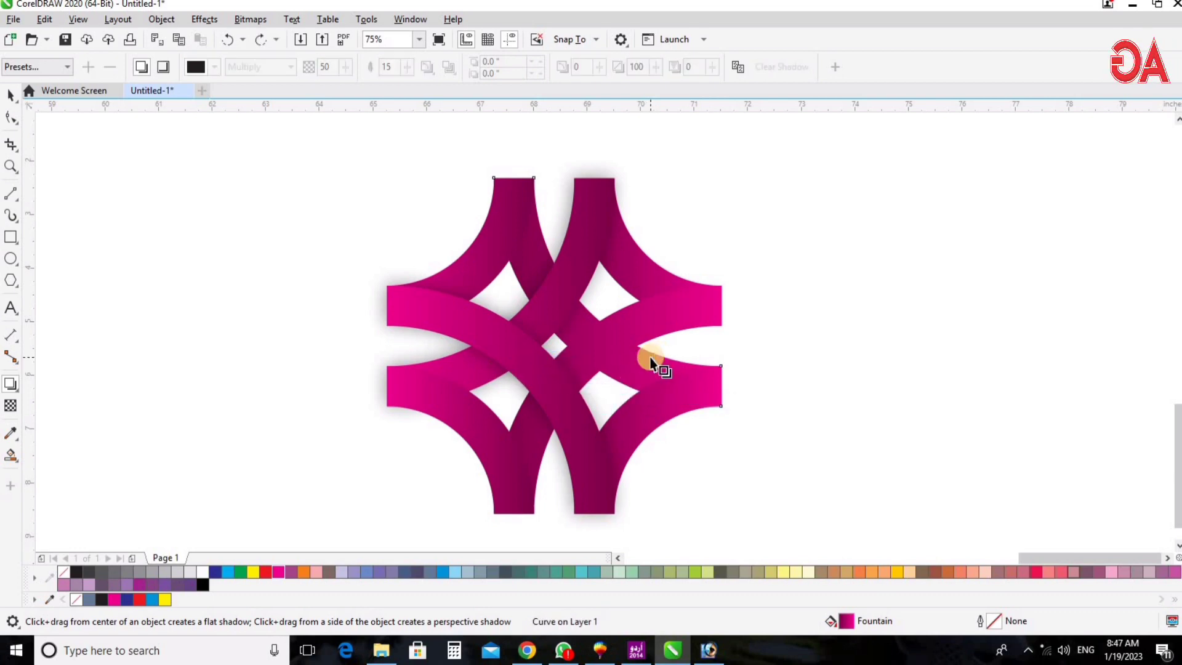
- Send the two shadowed segments to the back so the unshadowed ones lie above them
{"action": "key", "text": "space"}
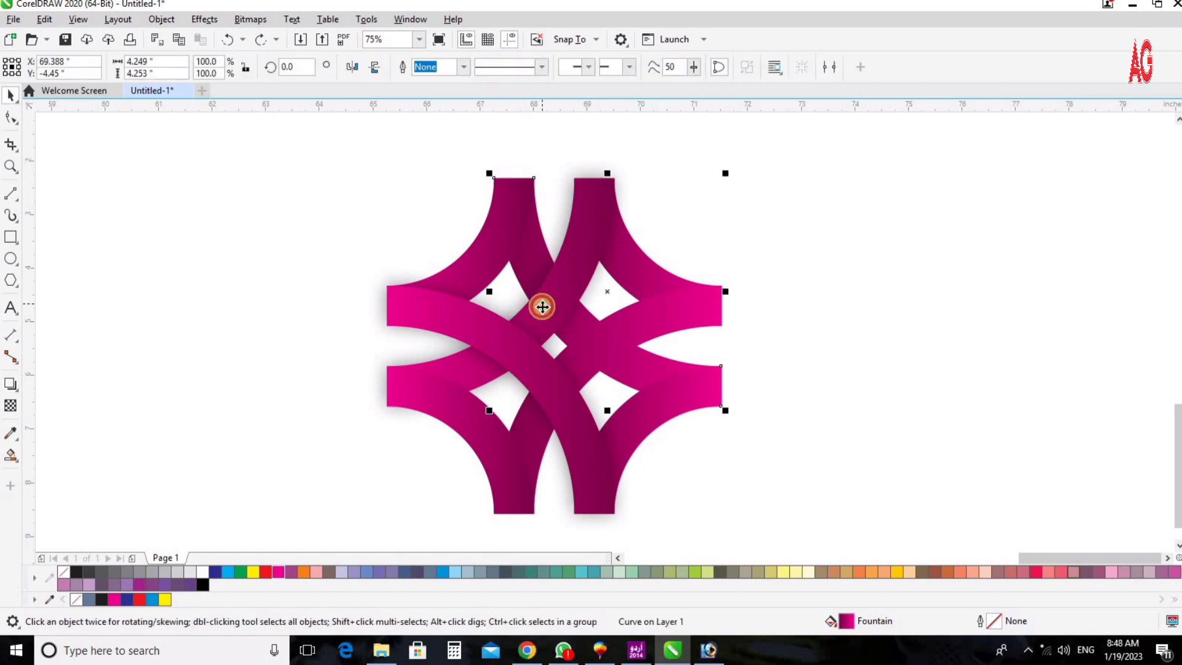
{"action": "left_click", "coordinate": [542, 307]}
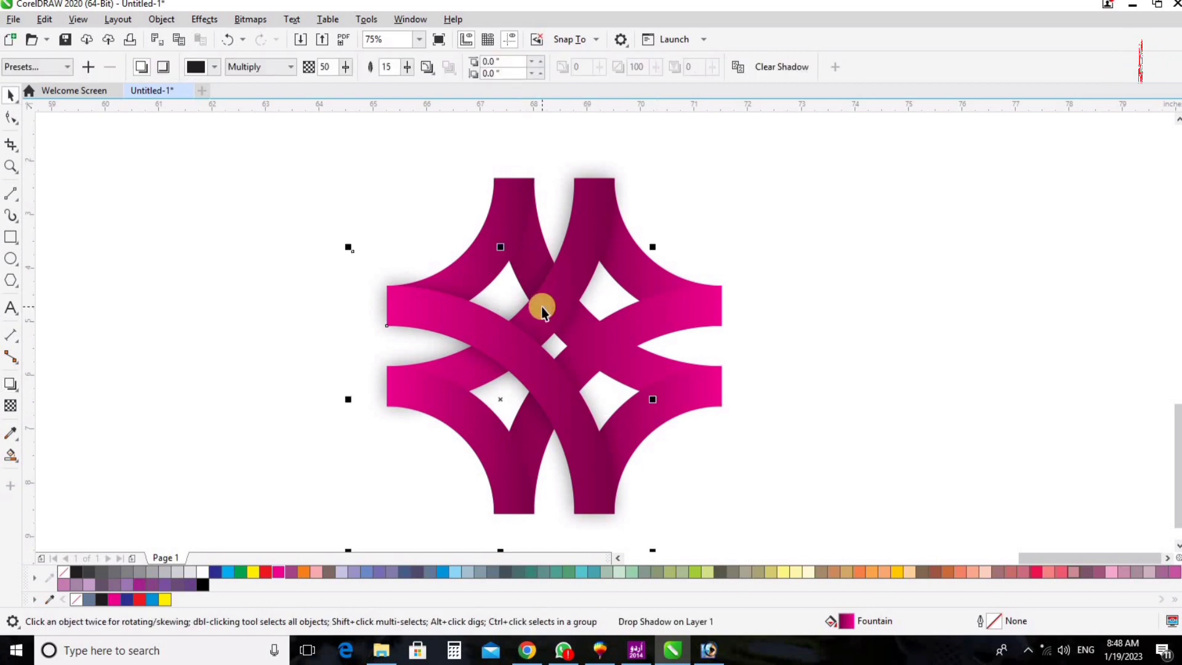
{"action": "key", "text": "shift+Page_Down"}
{"action": "left_click", "coordinate": [645, 368]}
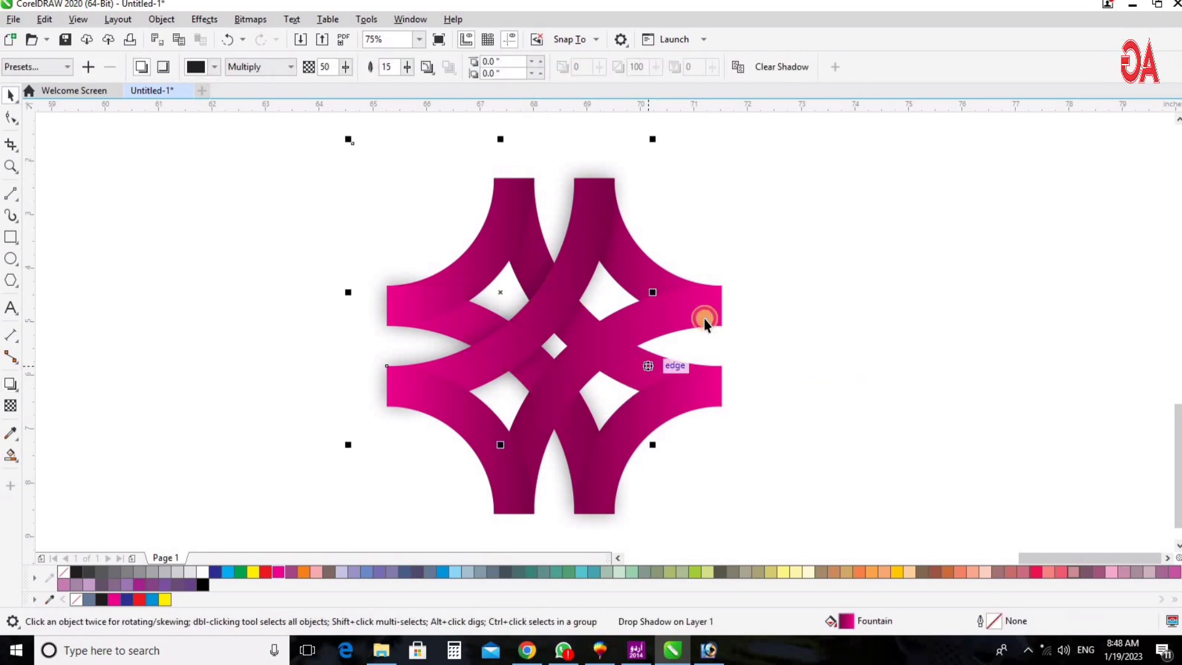
{"action": "left_click_drag", "start_coordinate": [648, 366], "coordinate": [704, 319]}
{"action": "key", "text": "ctrl+z"}
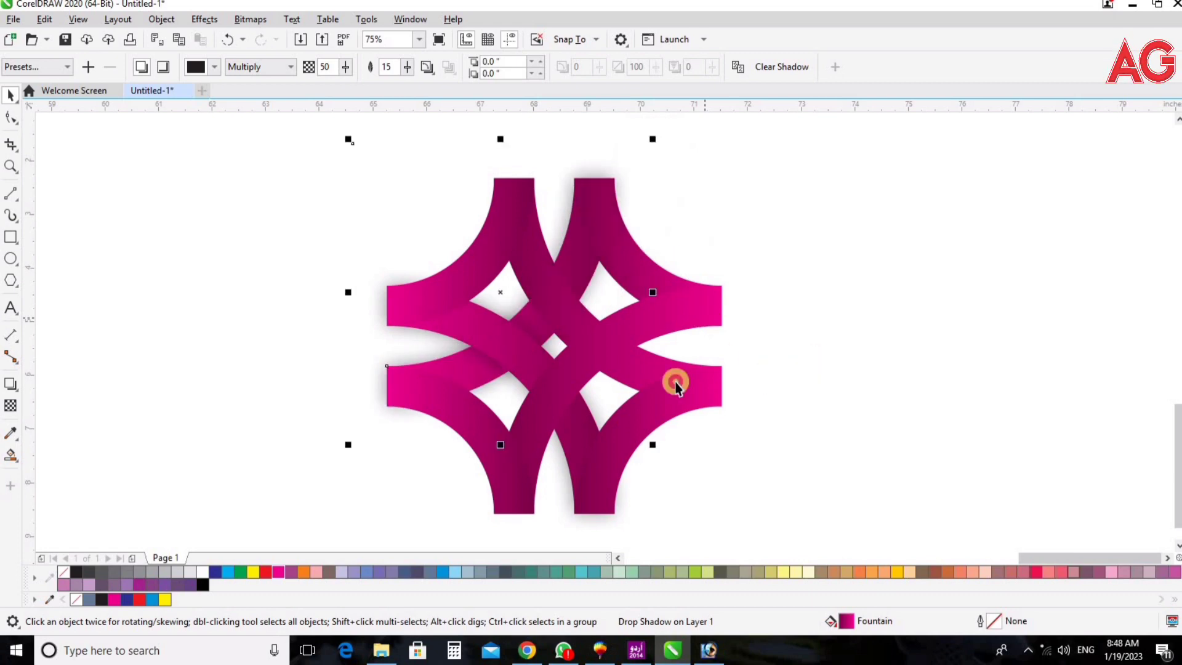
- Add a Multiply drop shadow, opacity 50 and feather 15, to the segment from the top-left prong to the lower-right arm
{"action": "left_click_drag", "start_coordinate": [638, 372], "coordinate": [675, 338]}
{"action": "key", "text": "ctrl+z"}
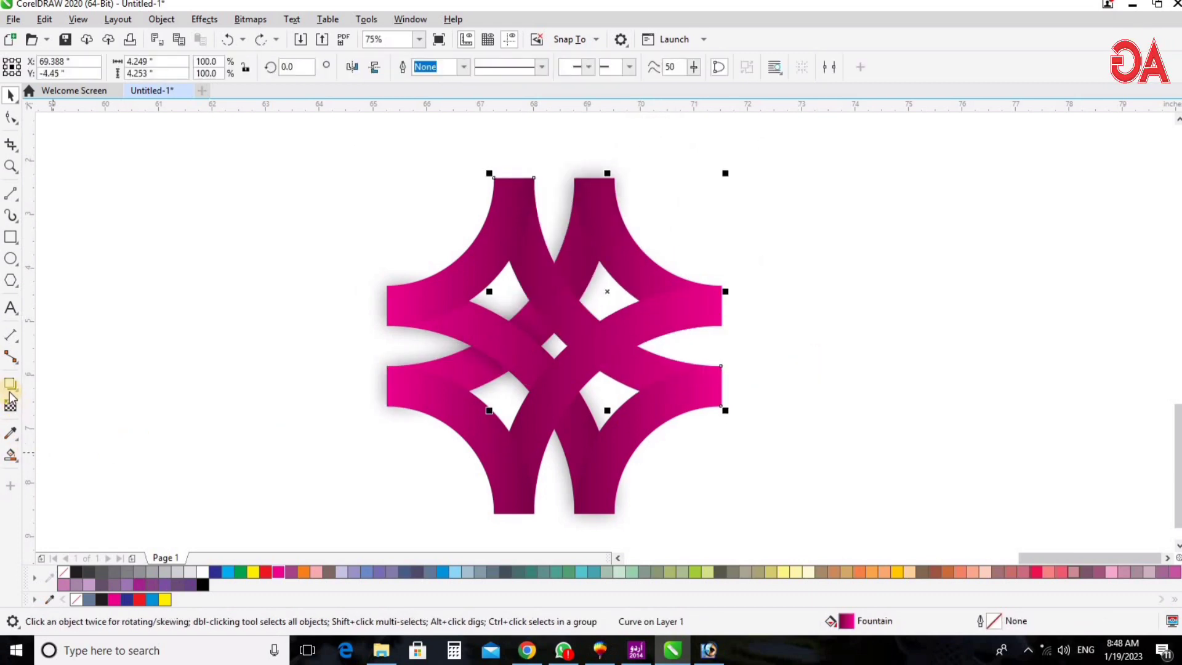
{"action": "left_click", "coordinate": [11, 384]}
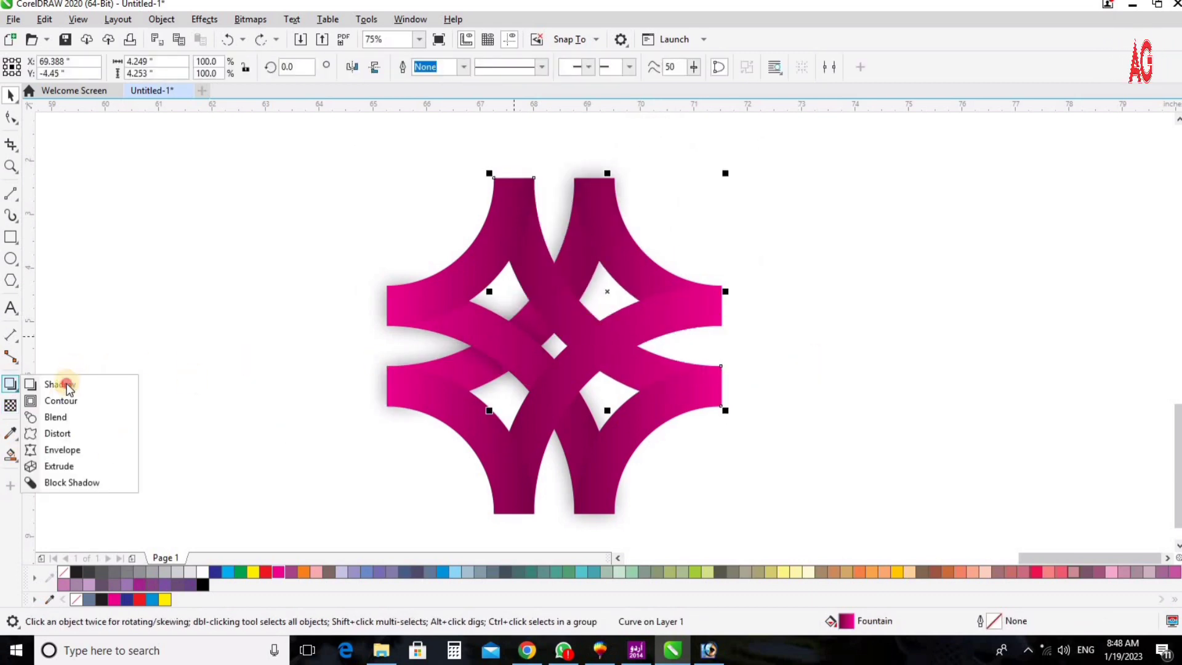
{"action": "left_click", "coordinate": [60, 384]}
{"action": "left_click_drag", "start_coordinate": [588, 314], "coordinate": [607, 292]}
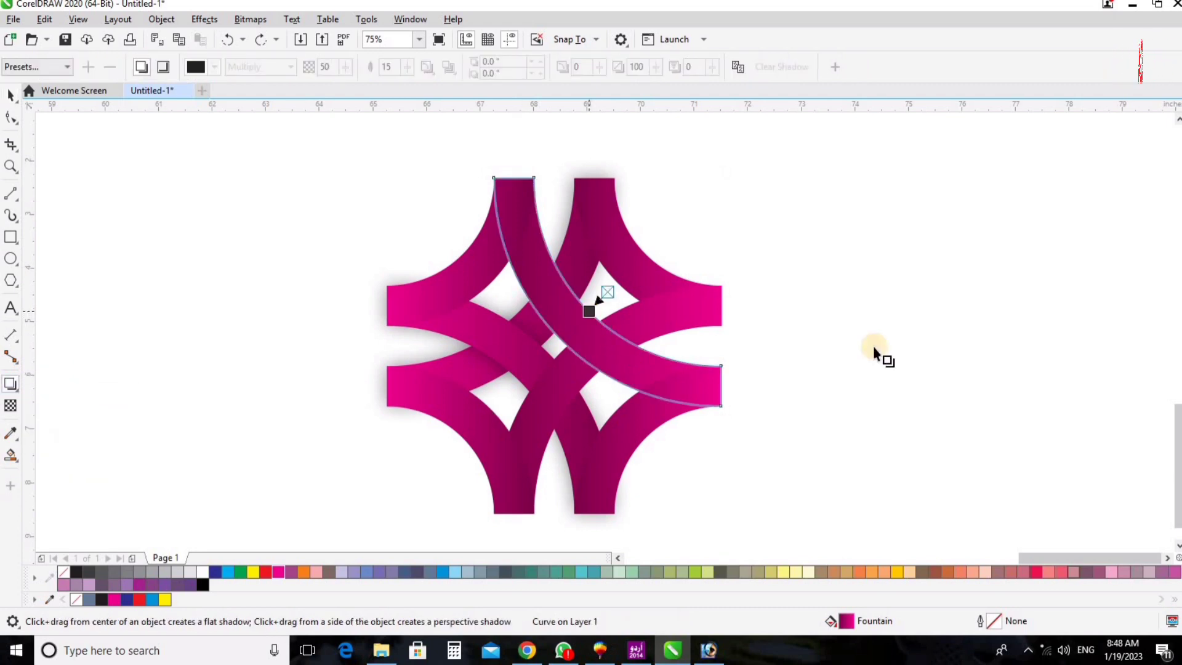
{"action": "key", "text": "space"}
{"action": "scroll", "coordinate": [889, 369], "scroll_direction": "down", "scroll_amount": 2}
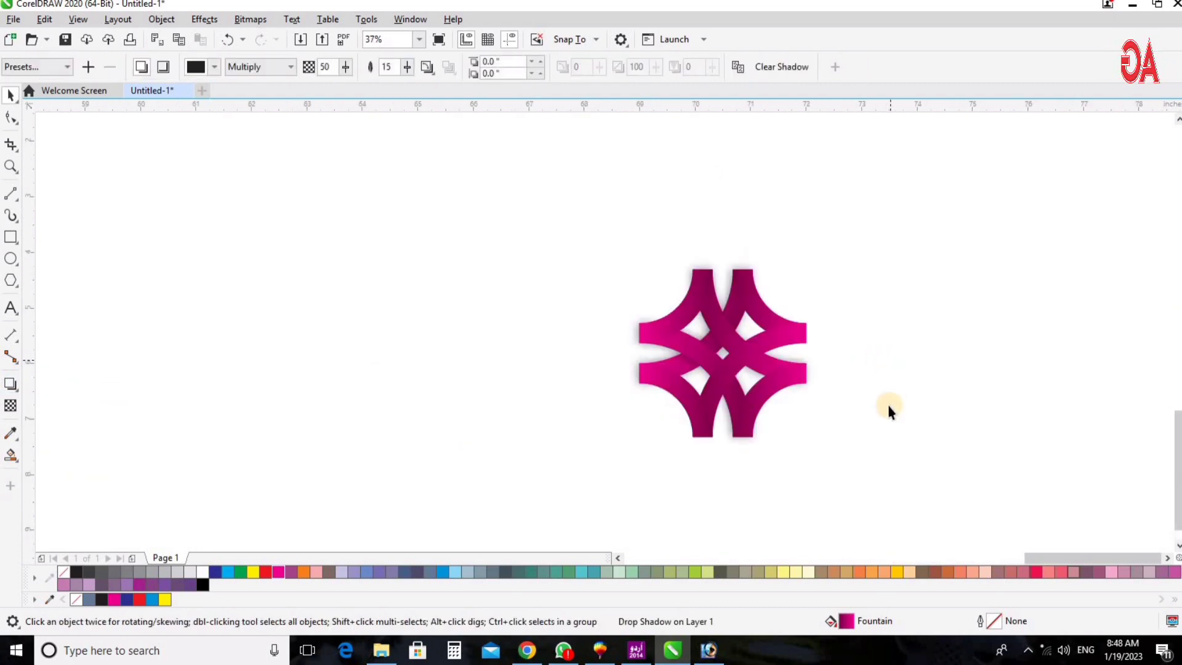
{"action": "scroll", "coordinate": [890, 406], "scroll_direction": "up", "scroll_amount": 2}
{"action": "left_click", "coordinate": [929, 399]}
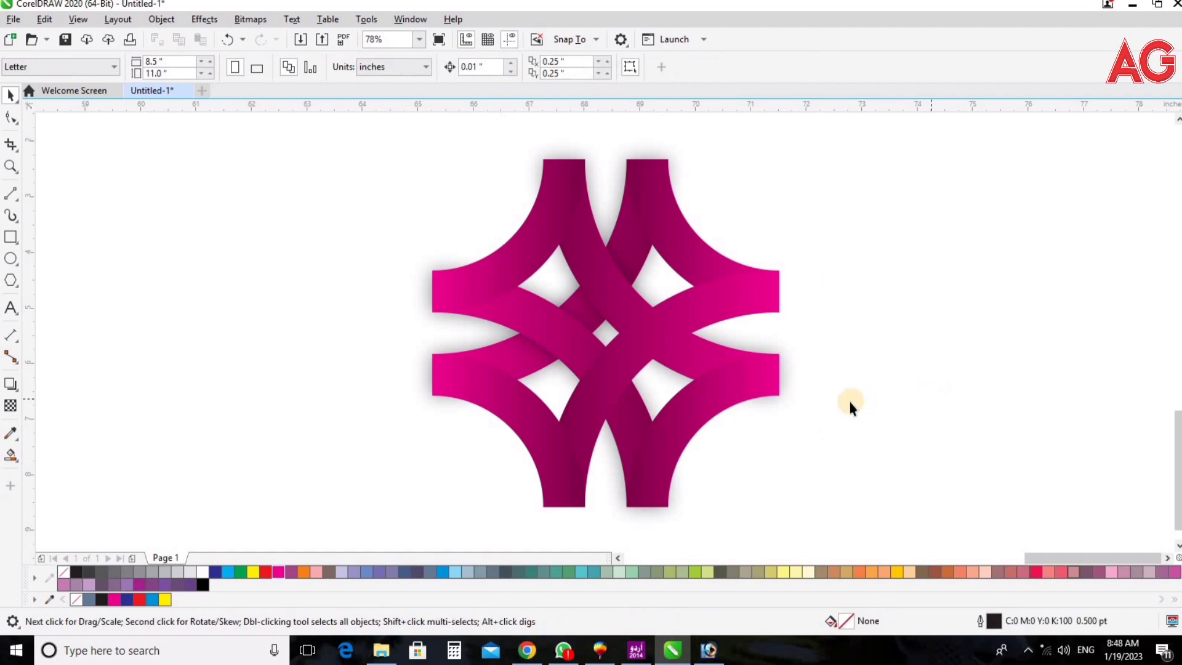
- Add a Multiply drop shadow, opacity 50 and feather 15, to the segment from the upper-right arm to the bottom-left prong
{"action": "left_click", "coordinate": [10, 383]}
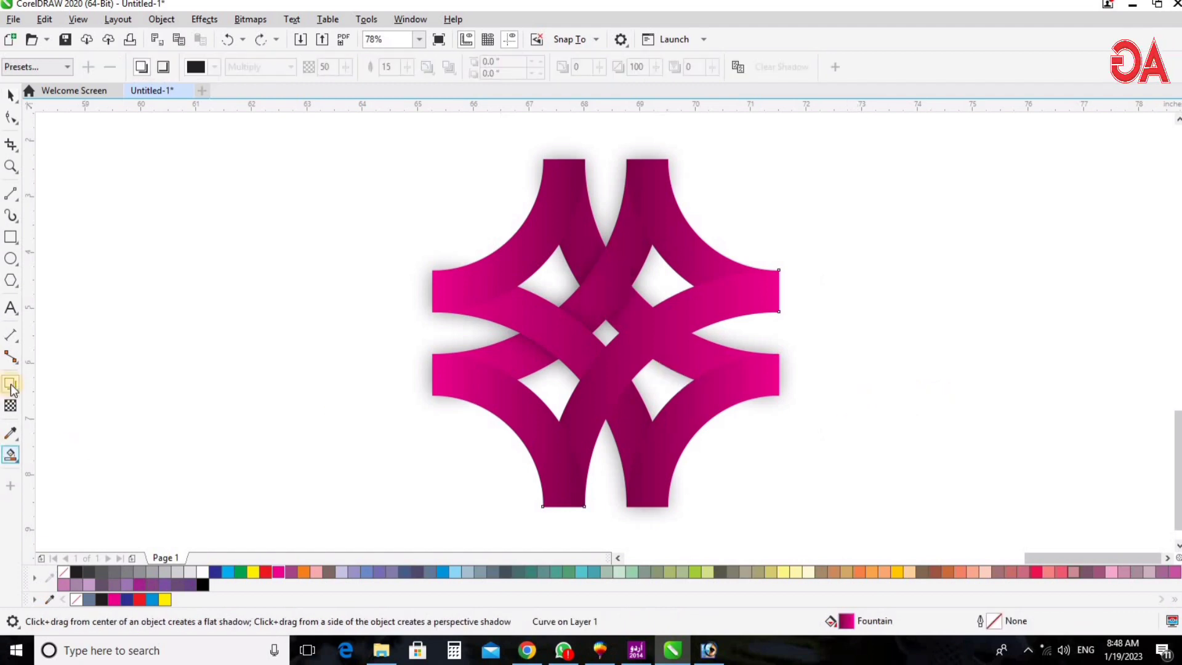
{"action": "left_click_drag", "start_coordinate": [626, 346], "coordinate": [641, 380]}
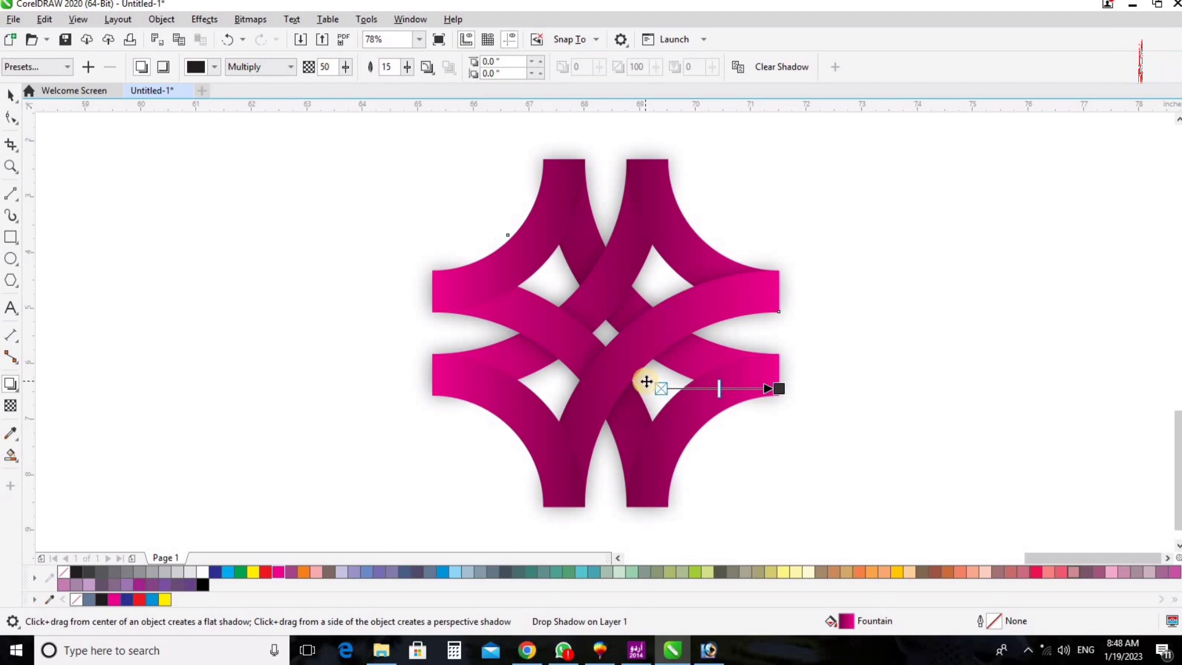
{"action": "key", "text": "space"}
{"action": "left_click", "coordinate": [1009, 317]}
- Try sending the shadowed segment from the upper-right arm to the bottom-left prong to the back, and undo it
{"action": "left_click", "coordinate": [729, 320]}
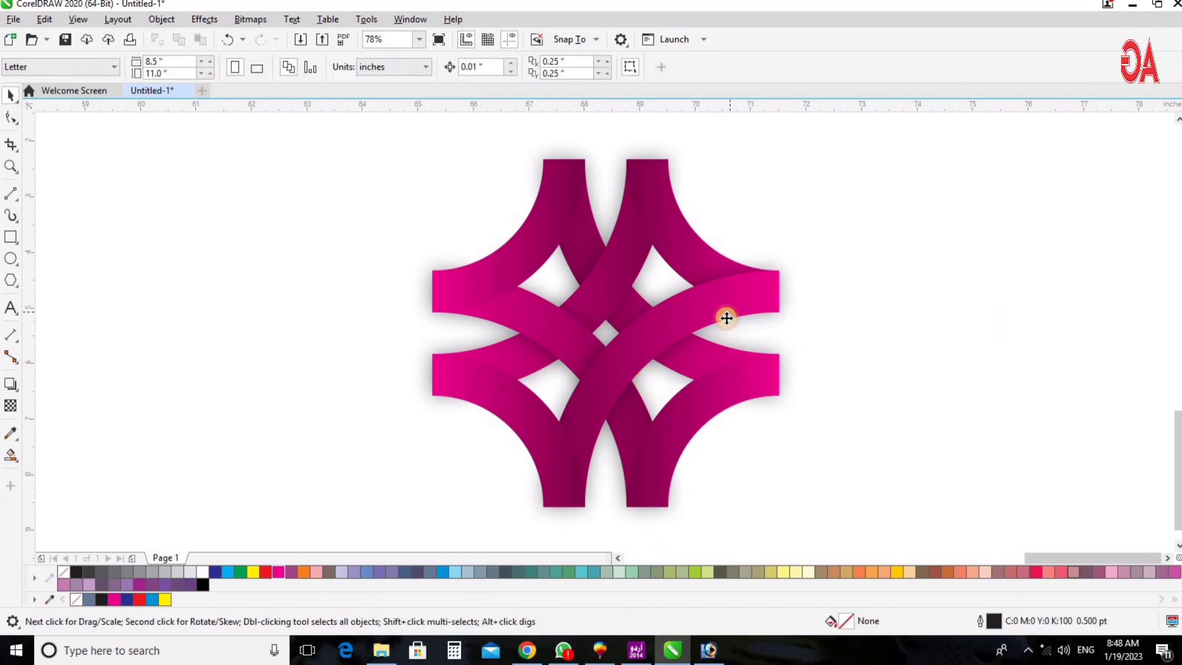
{"action": "left_click", "coordinate": [728, 348]}
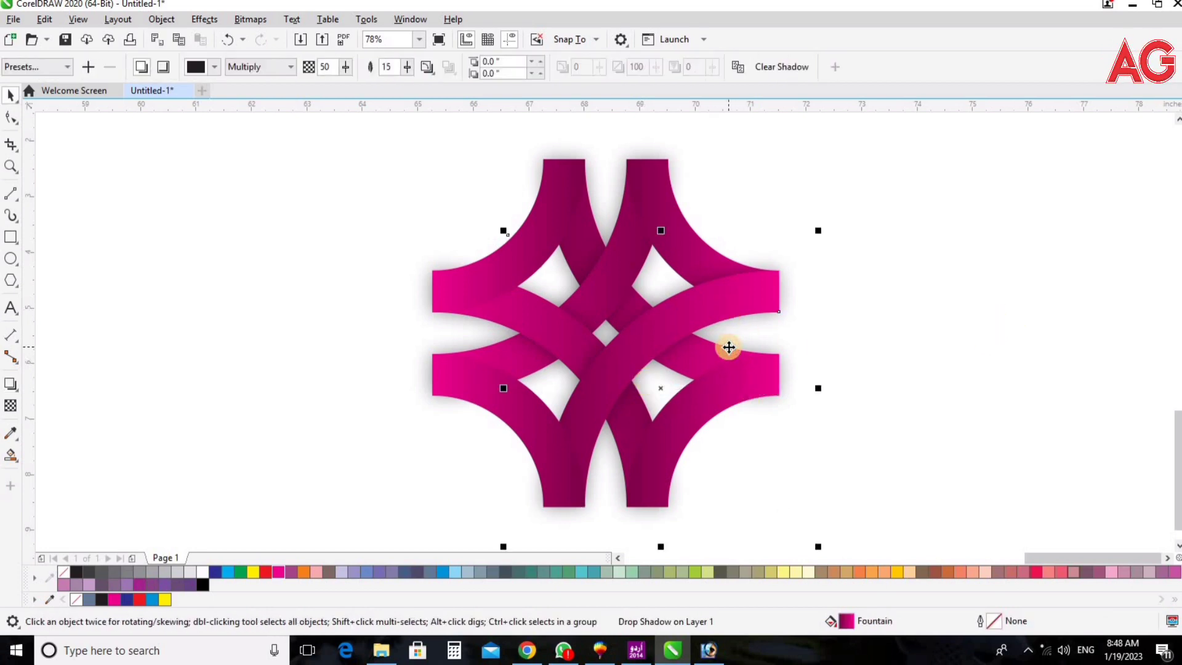
{"action": "key", "text": "shift+Page_Down"}
{"action": "key", "text": "ctrl+z"}
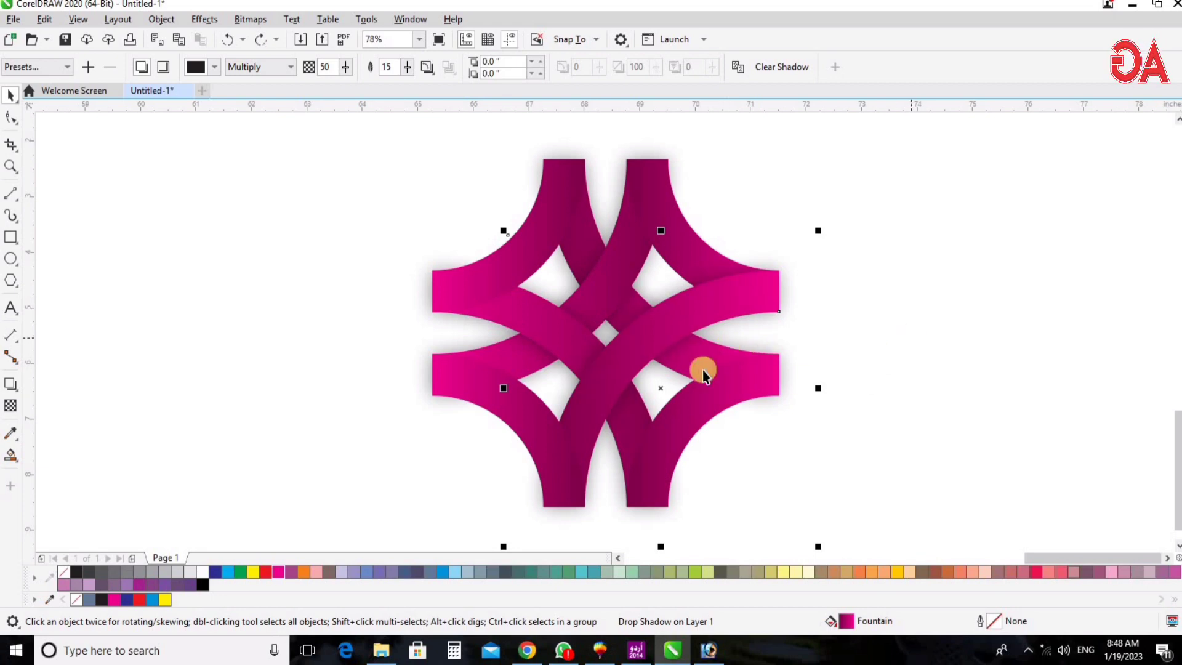
{"action": "left_click", "coordinate": [619, 427]}
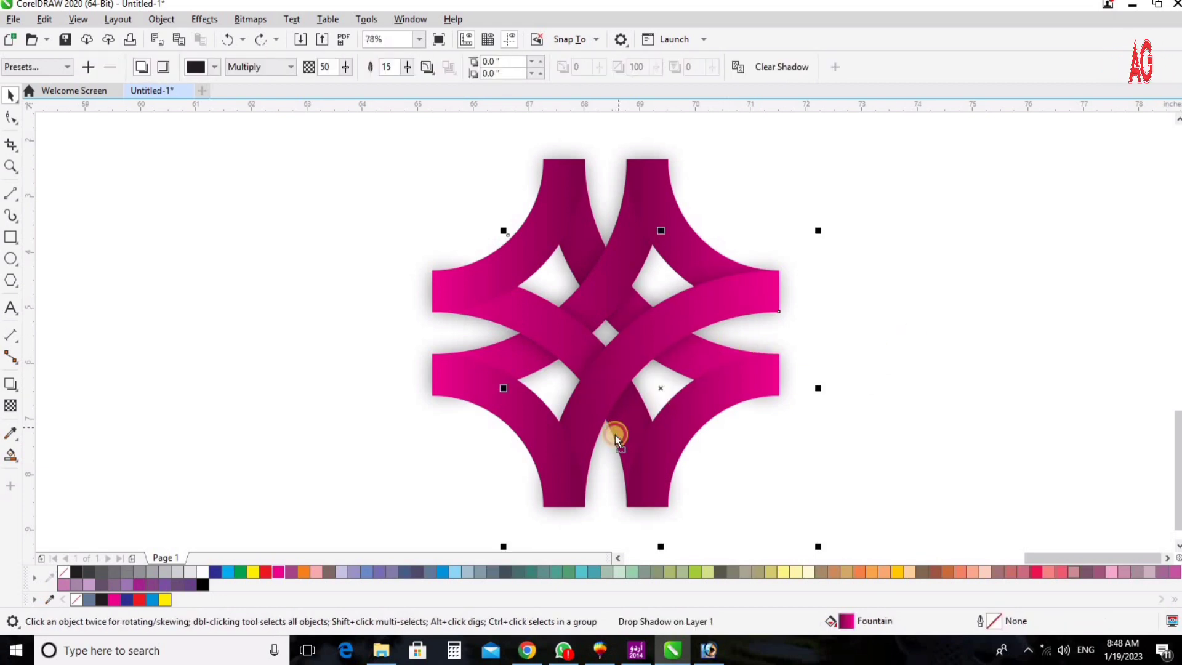
{"action": "left_click", "coordinate": [480, 324]}
{"action": "left_click", "coordinate": [478, 323]}
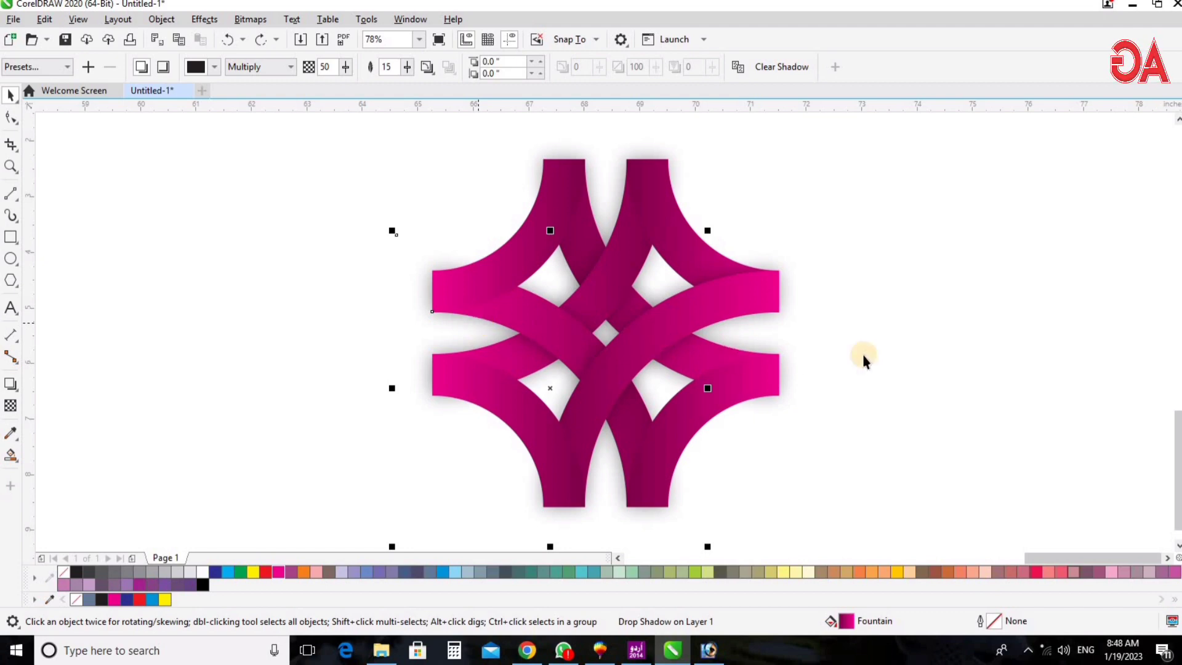
{"action": "key", "text": "z"}
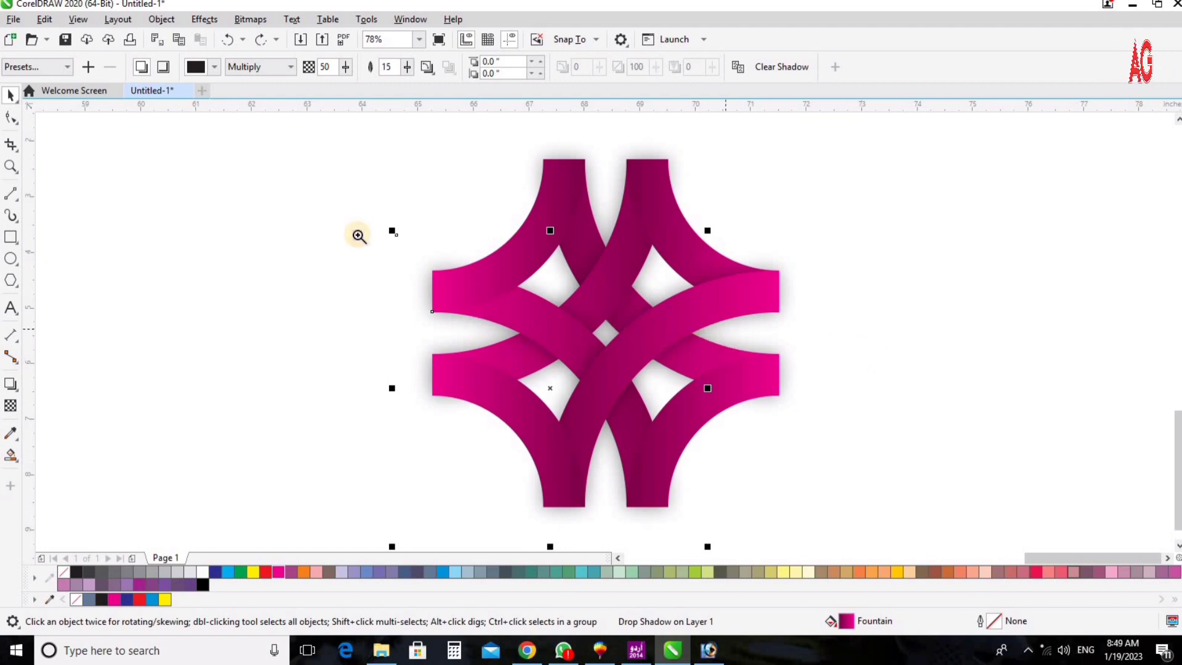
{"action": "left_click", "coordinate": [926, 445]}
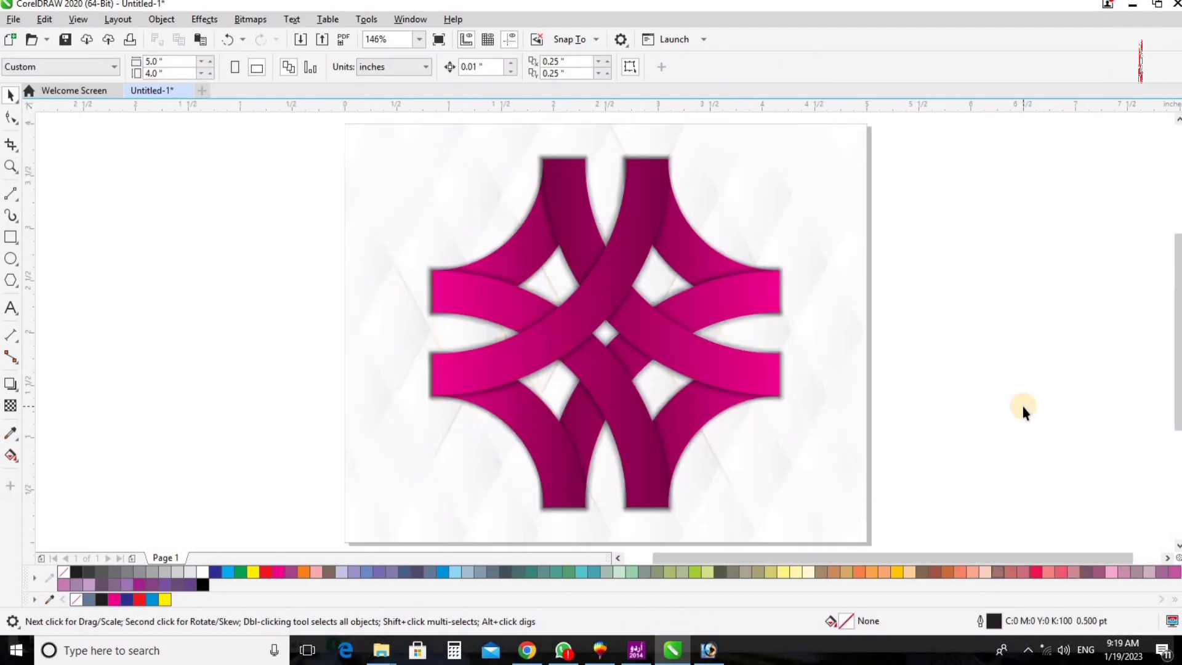